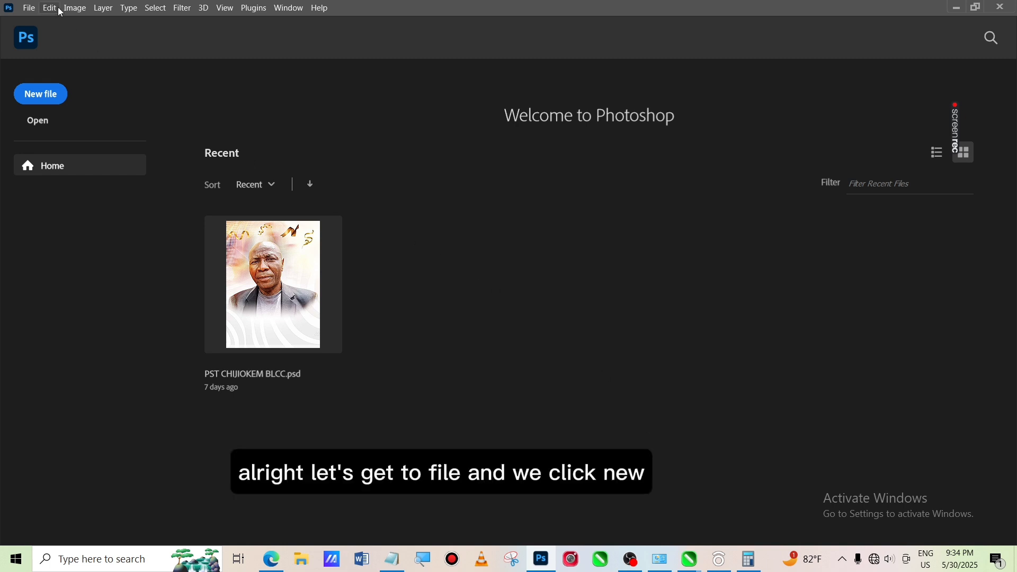
Step: Create a new 7 by 7 inch RGB document at 300 pixels/inch with a white background
{"action": "left_click", "coordinate": [31, 8]}
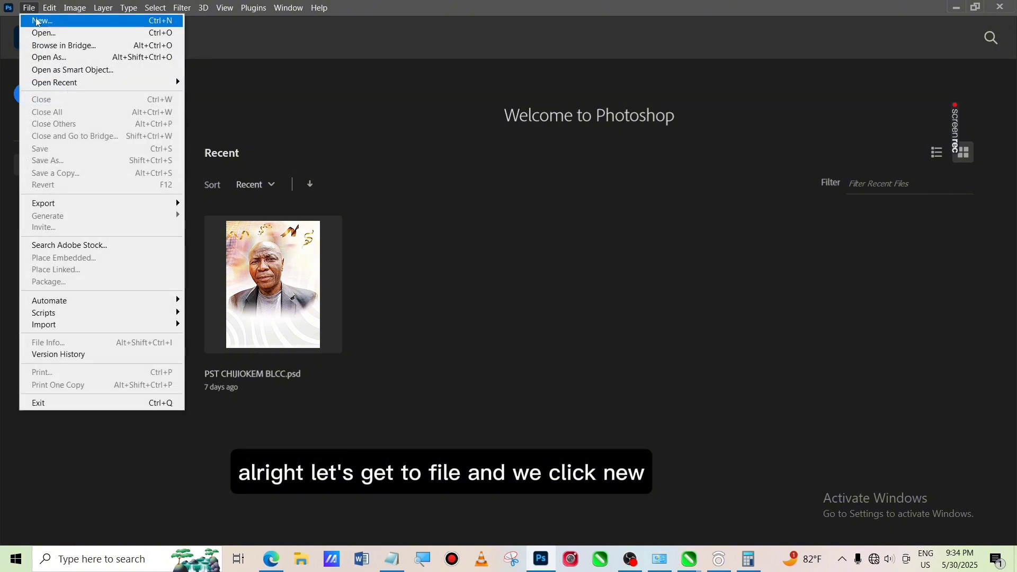
{"action": "left_click", "coordinate": [39, 20]}
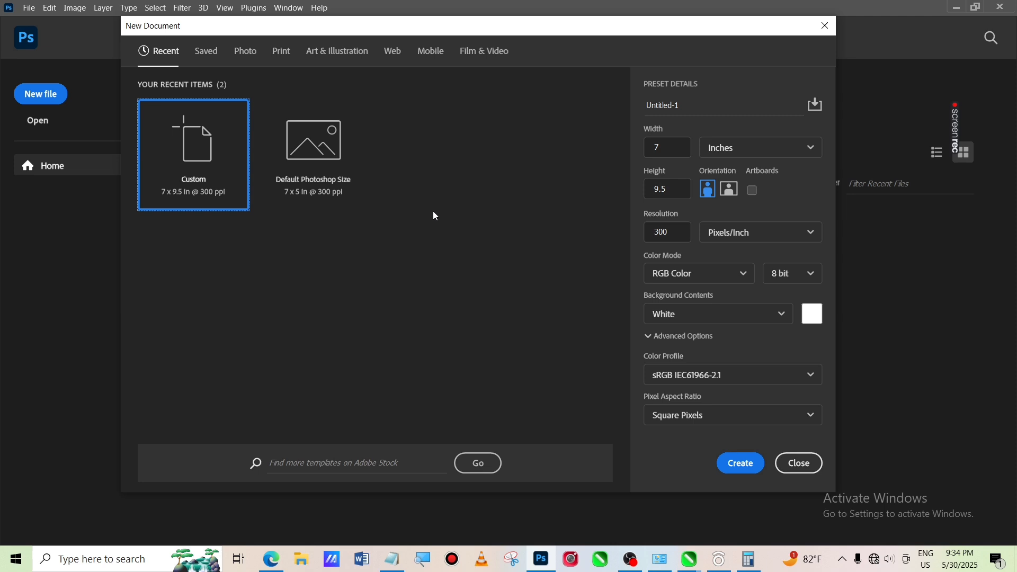
{"action": "left_click", "coordinate": [673, 189]}
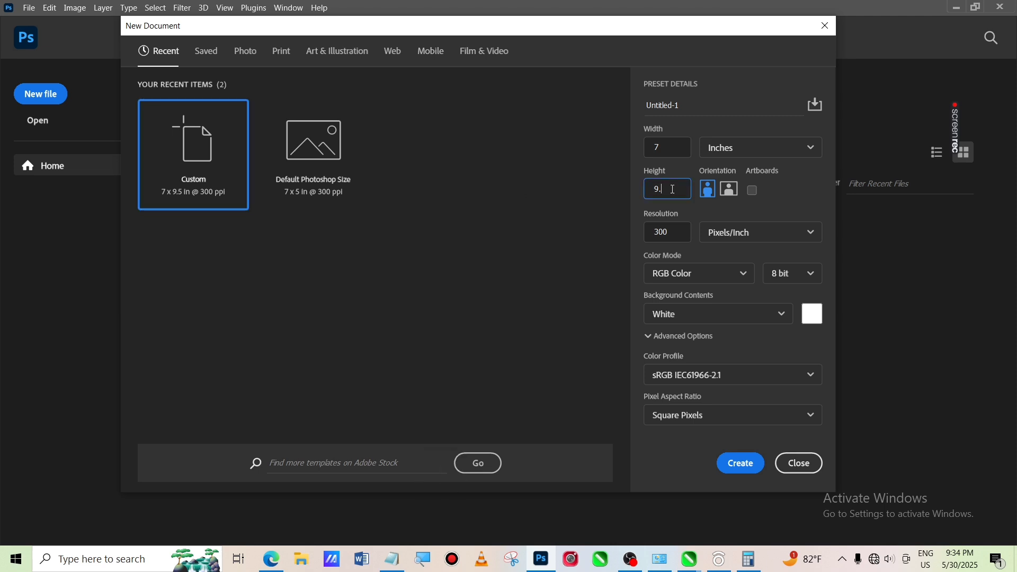
{"action": "key", "text": "BackSpace"}
{"action": "key", "text": "BackSpace"}
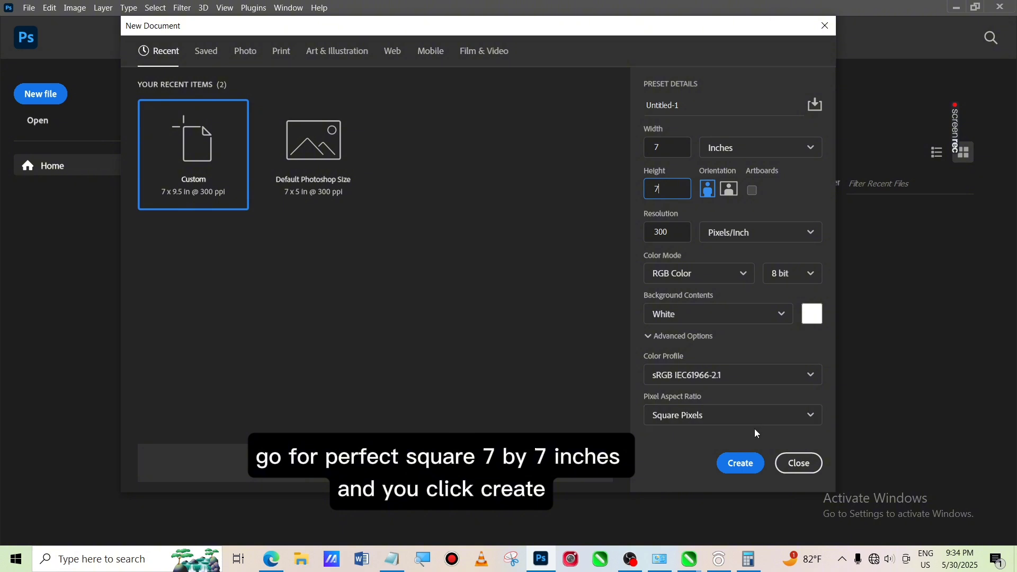
{"action": "left_click", "coordinate": [747, 459]}
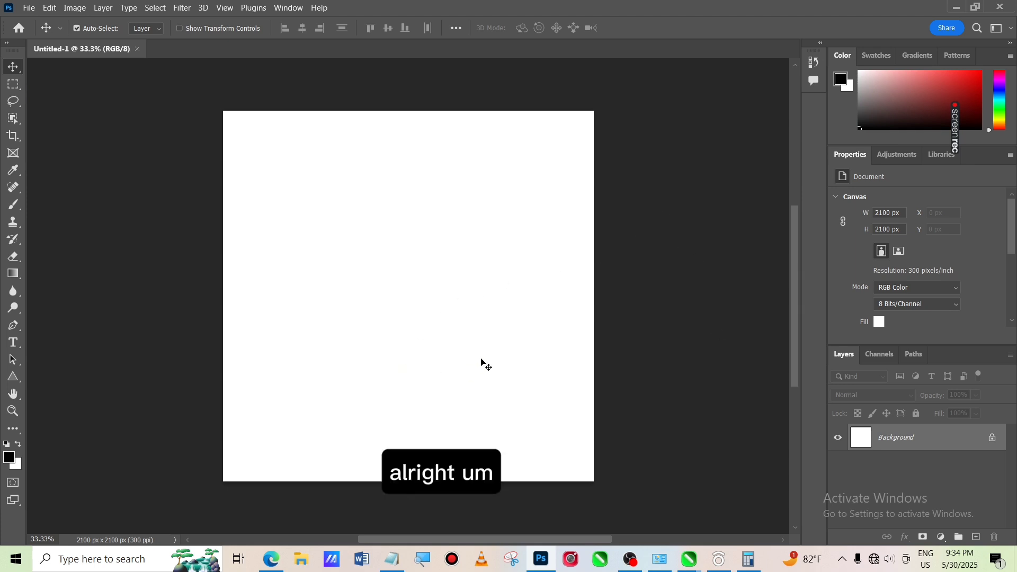
Step: Draw a black rectangle about 1676 by 460 px across the upper part of the canvas and set its stroke width to 0 px
{"action": "left_click", "coordinate": [13, 377]}
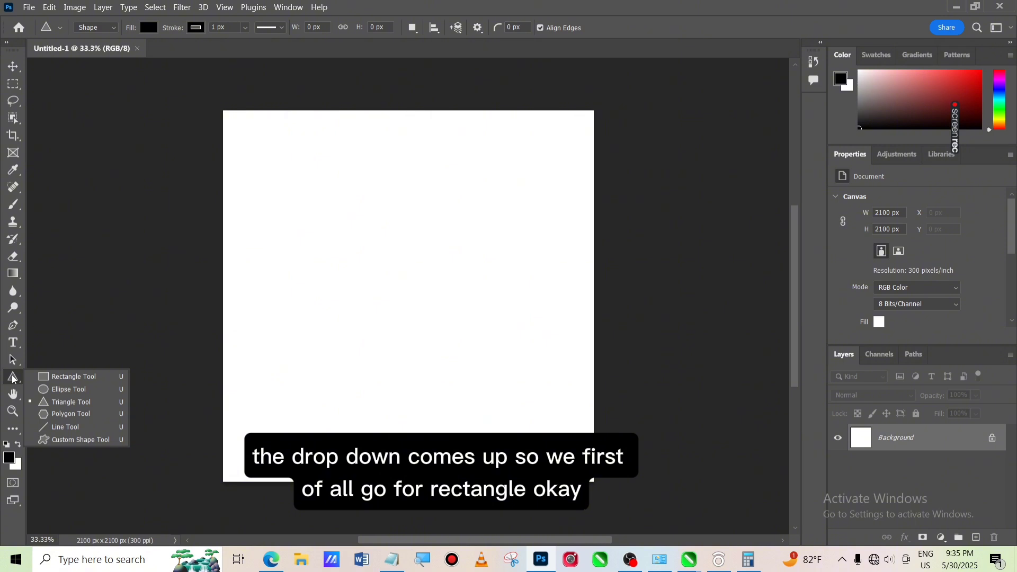
{"action": "left_click", "coordinate": [64, 376]}
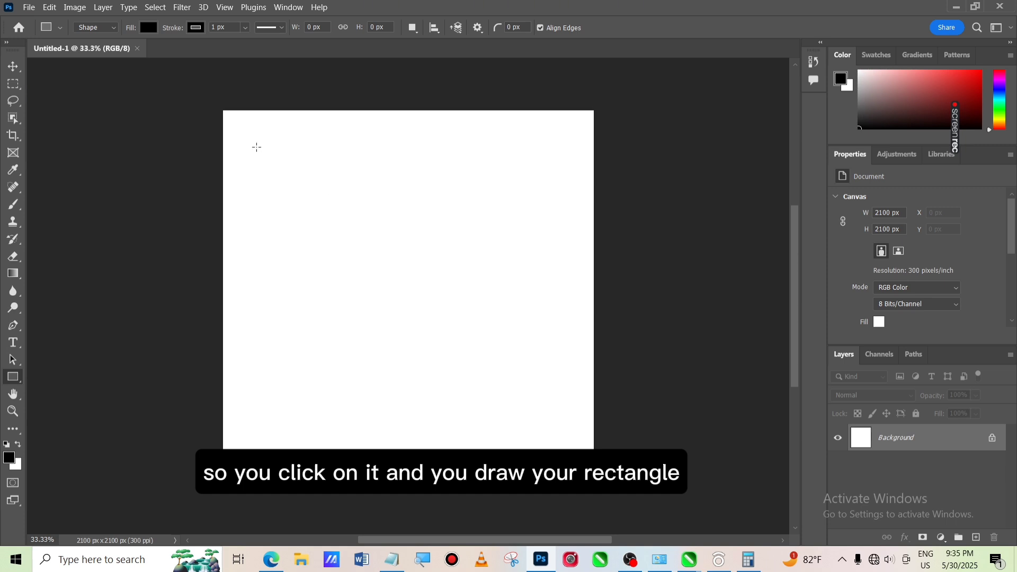
{"action": "left_click_drag", "start_coordinate": [256, 147], "coordinate": [552, 229]}
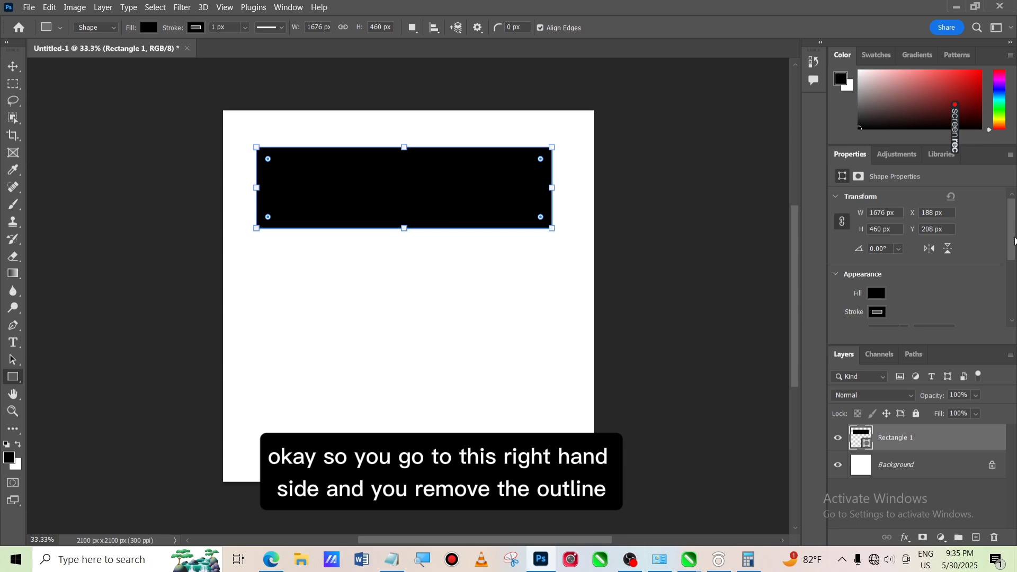
{"action": "left_click_drag", "start_coordinate": [1015, 241], "coordinate": [1012, 275]}
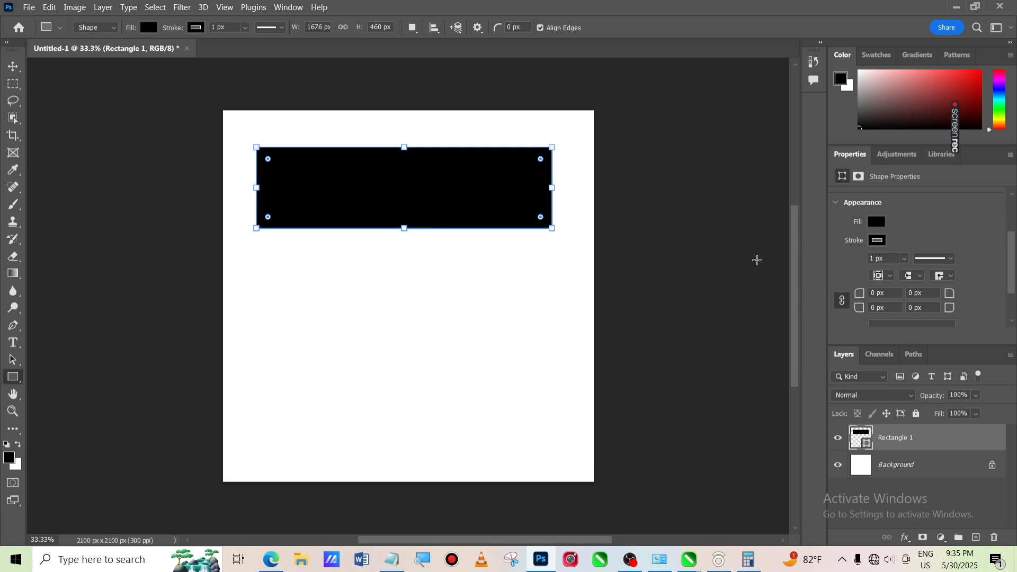
{"action": "left_click", "coordinate": [905, 261]}
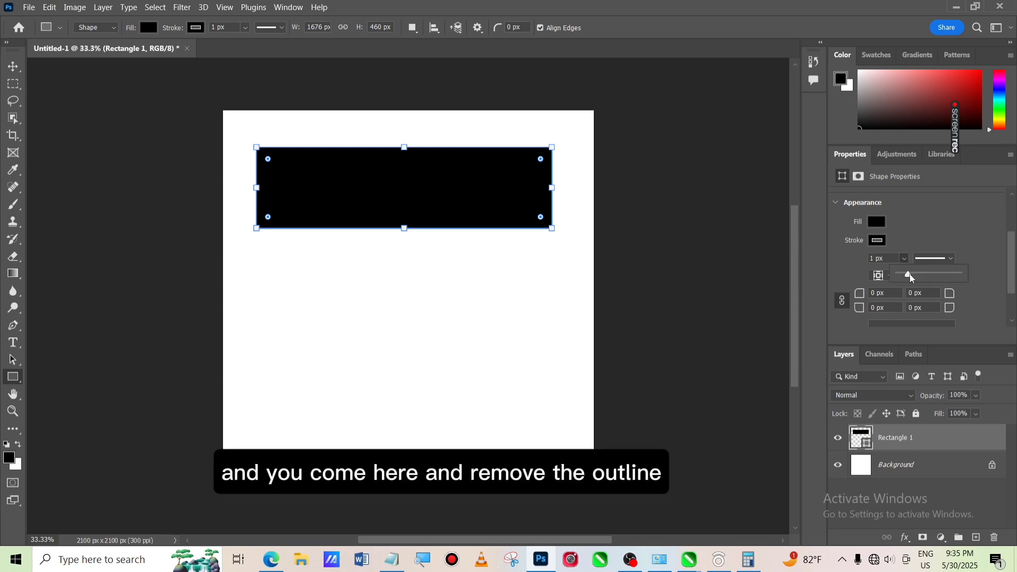
{"action": "left_click_drag", "start_coordinate": [912, 277], "coordinate": [877, 280]}
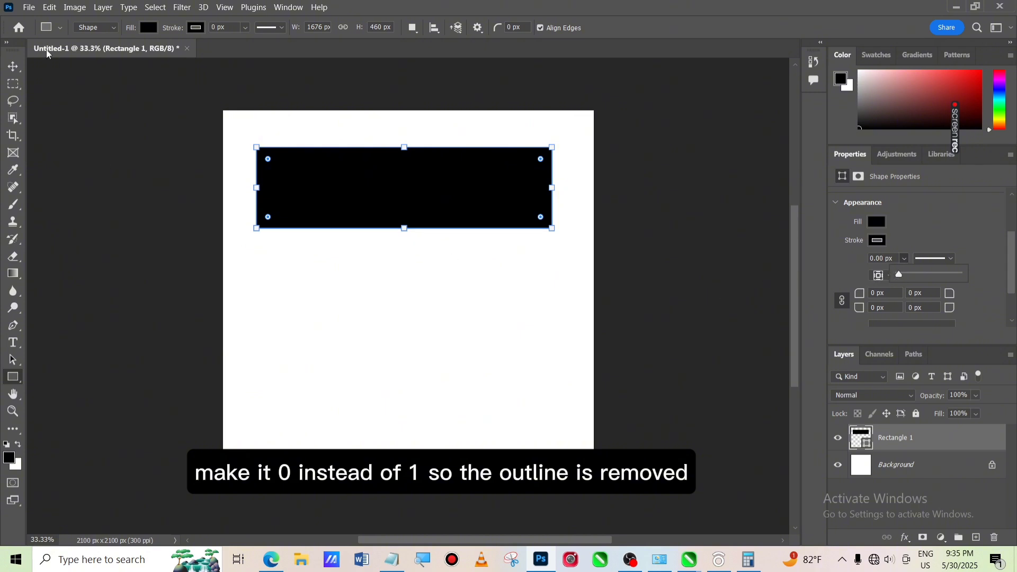
{"action": "left_click", "coordinate": [13, 67]}
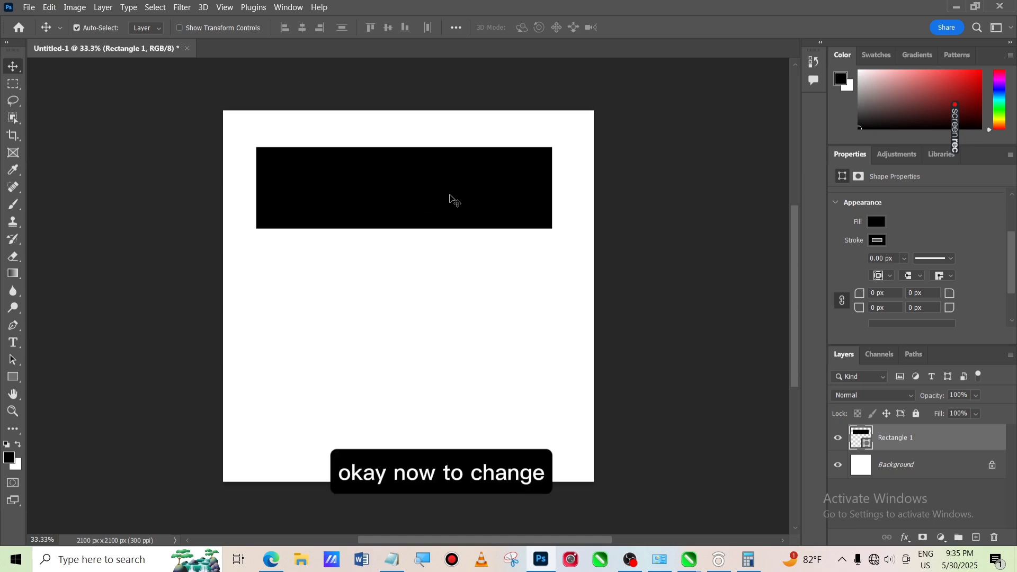
Step: Give the rectangle a magenta fill, replace it with the custom green 0df549, and deselect the shape
{"action": "left_click", "coordinate": [877, 223]}
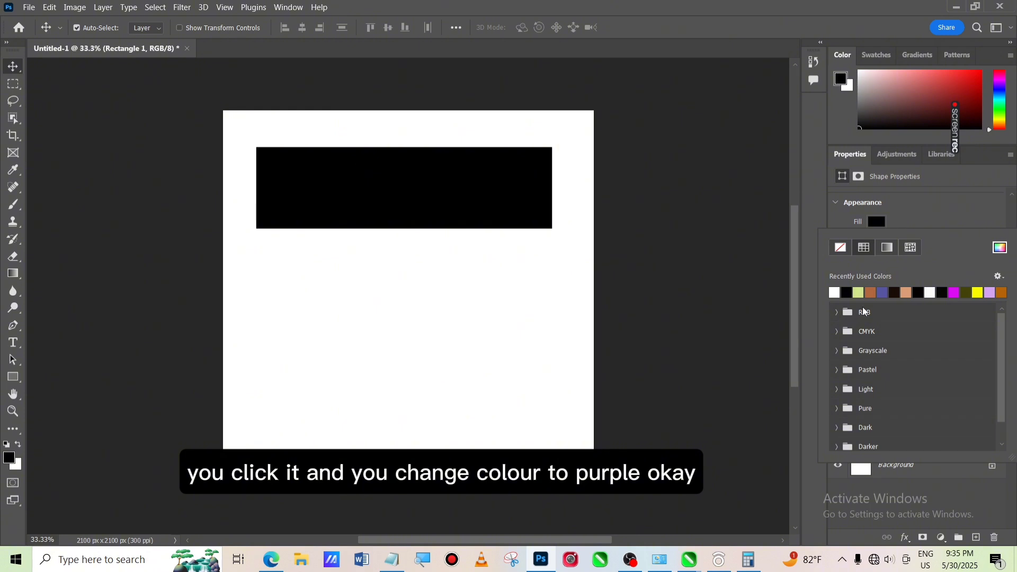
{"action": "left_click", "coordinate": [954, 292]}
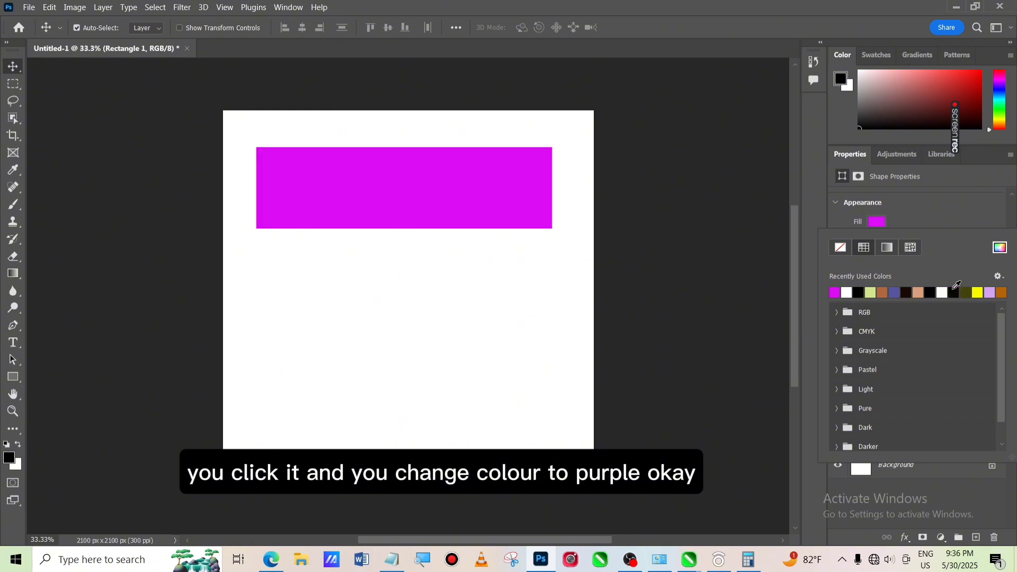
{"action": "left_click", "coordinate": [1001, 248]}
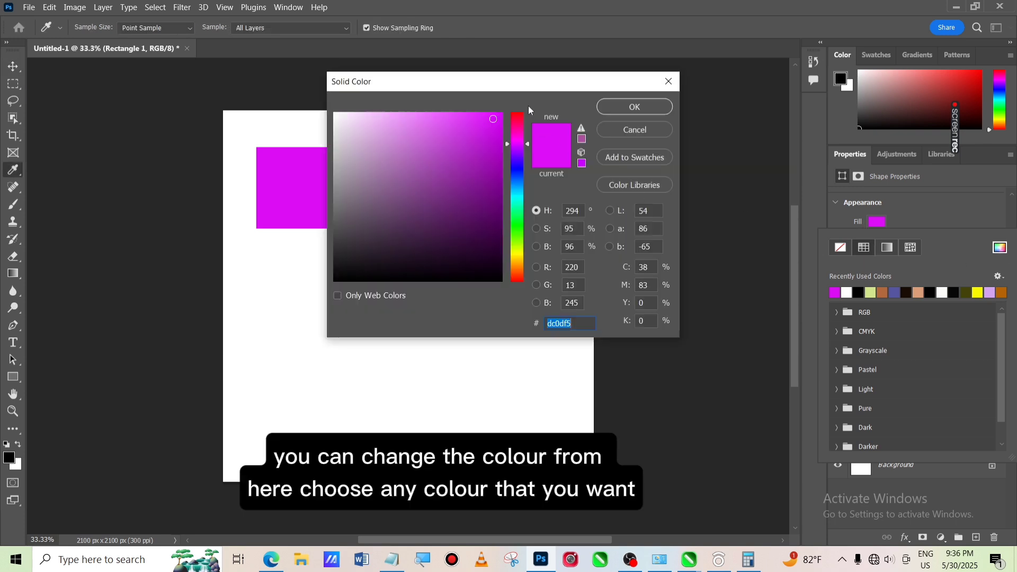
{"action": "left_click_drag", "start_coordinate": [526, 84], "coordinate": [550, 106]}
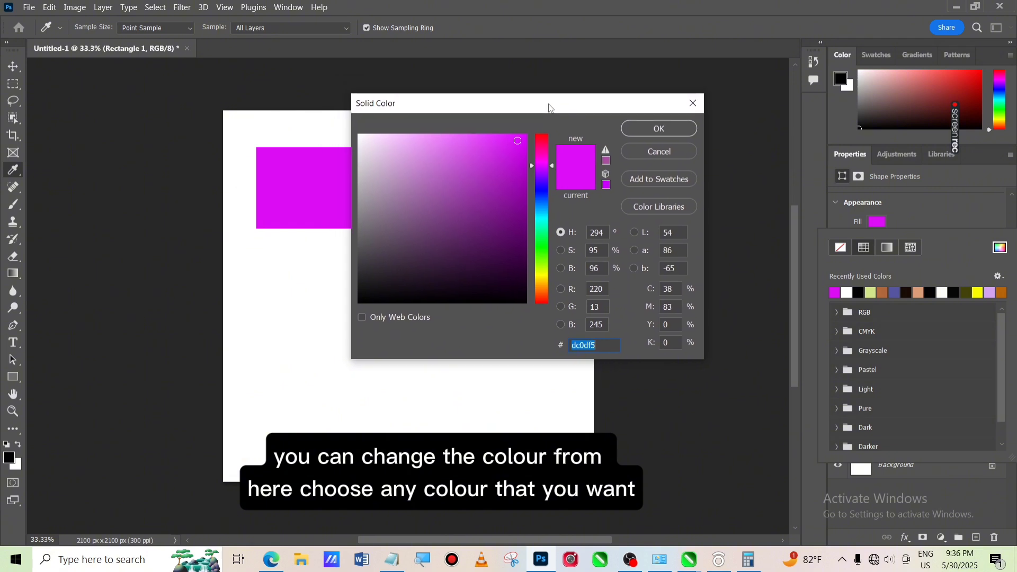
{"action": "left_click", "coordinate": [541, 296]}
{"action": "left_click", "coordinate": [544, 249]}
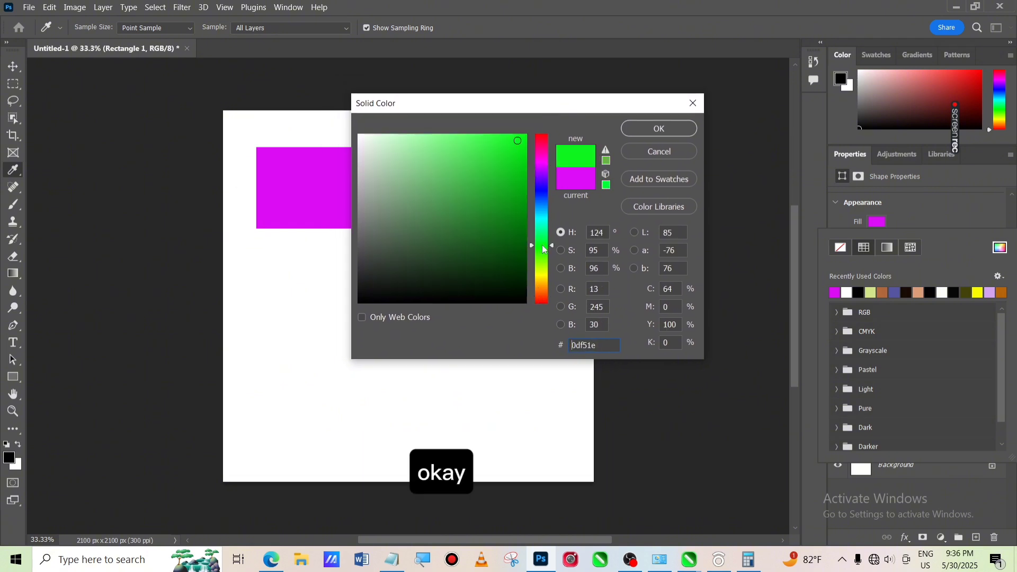
{"action": "left_click", "coordinate": [538, 196]}
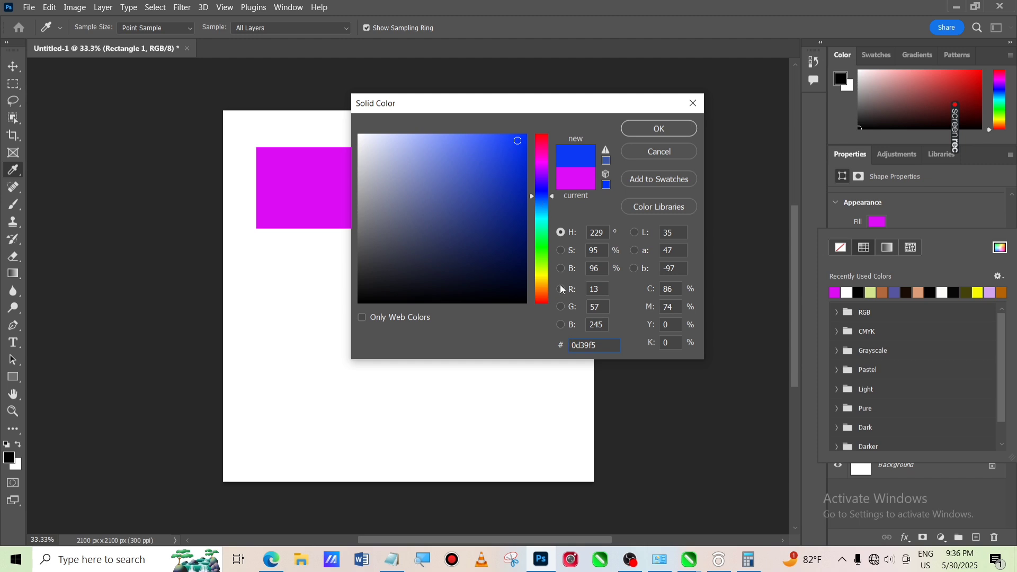
{"action": "left_click", "coordinate": [545, 241]}
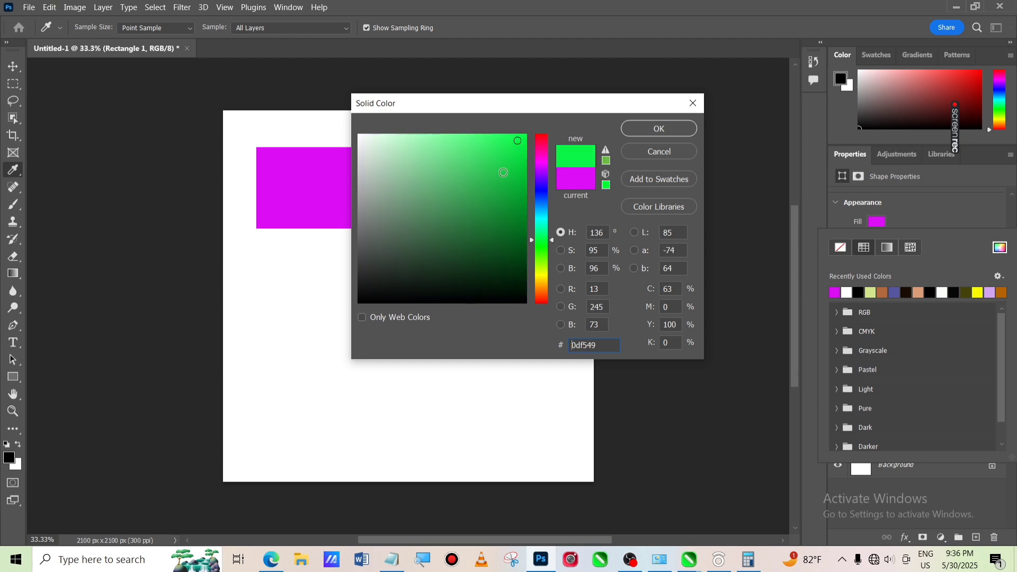
{"action": "left_click", "coordinate": [657, 129]}
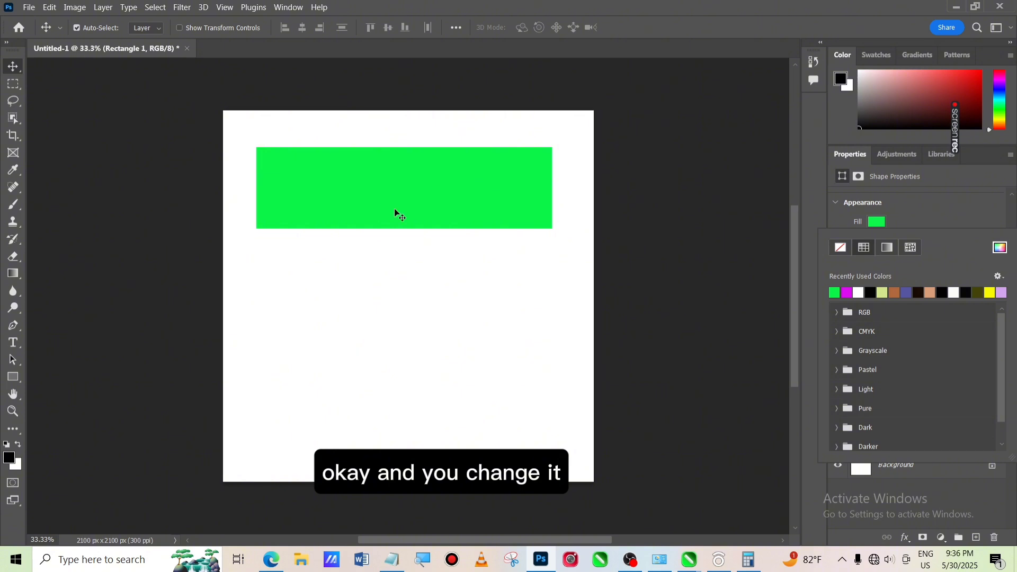
{"action": "left_click", "coordinate": [692, 414]}
{"action": "left_click", "coordinate": [692, 414]}
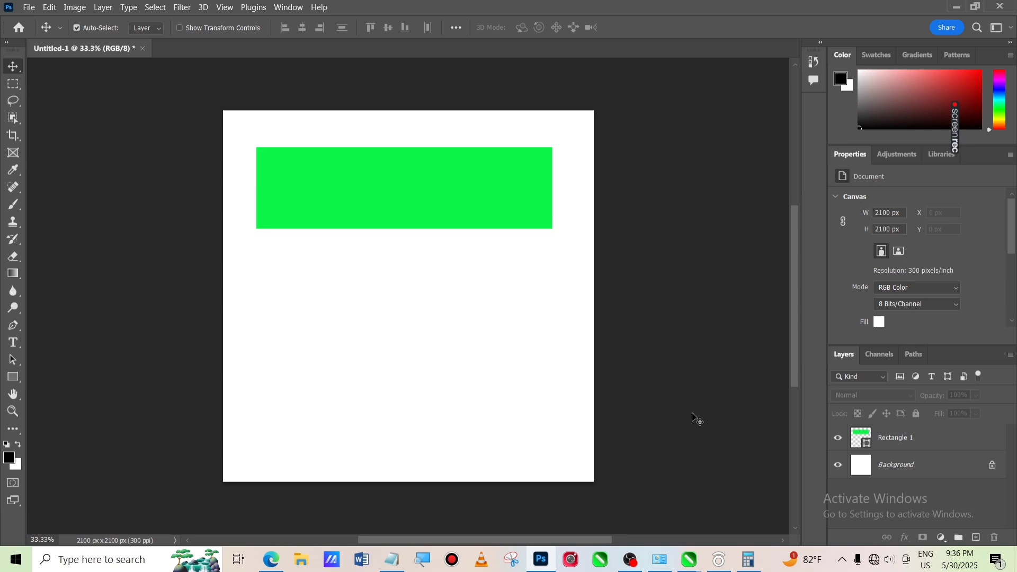
Step: Draw a perfect circle about 723 px wide below the rectangle's left half and set its stroke width to 0 px
{"action": "left_click", "coordinate": [14, 379]}
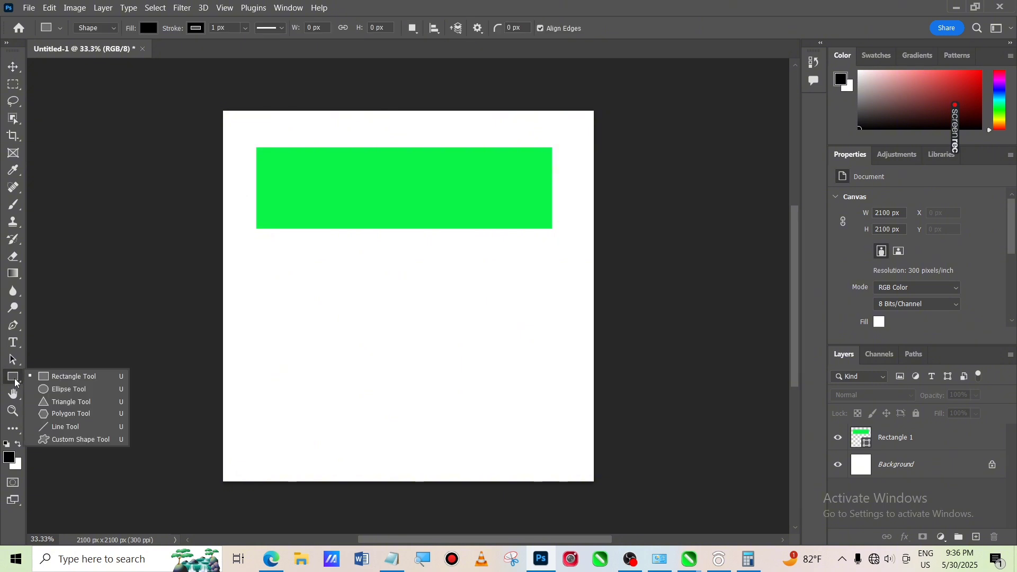
{"action": "left_click", "coordinate": [63, 391]}
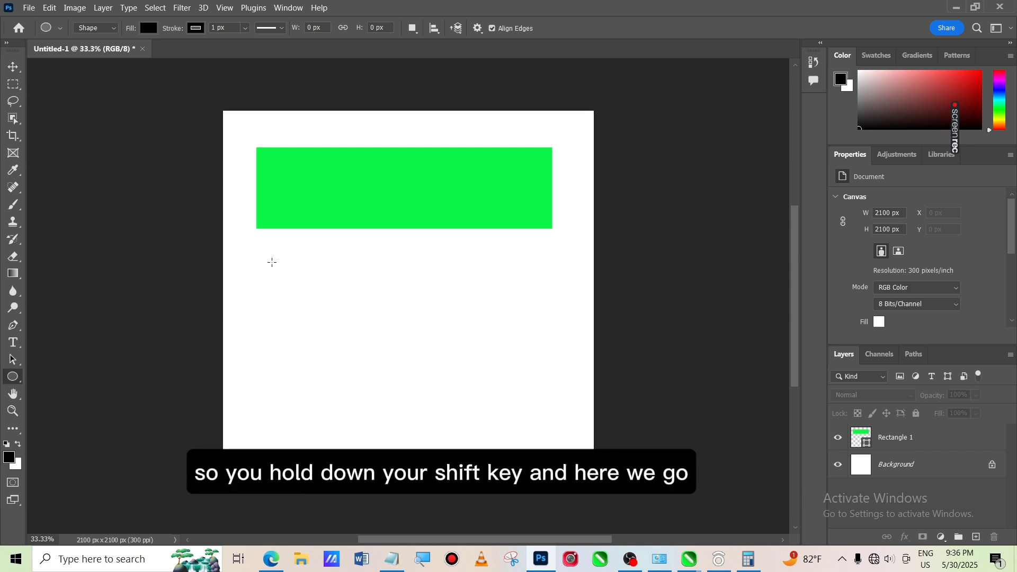
{"action": "left_click_drag", "start_coordinate": [272, 263], "coordinate": [399, 402]}
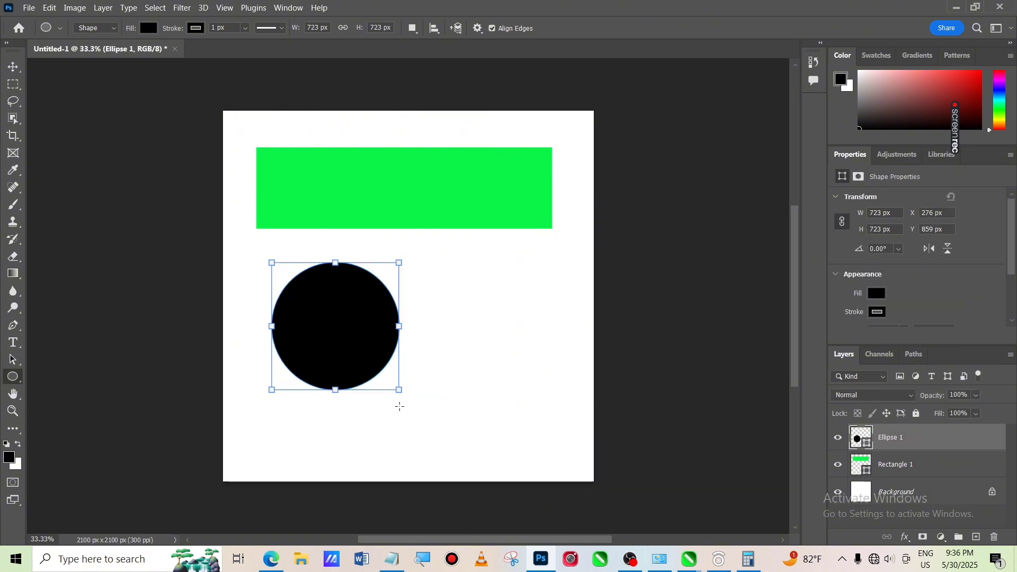
{"action": "left_click", "coordinate": [14, 67]}
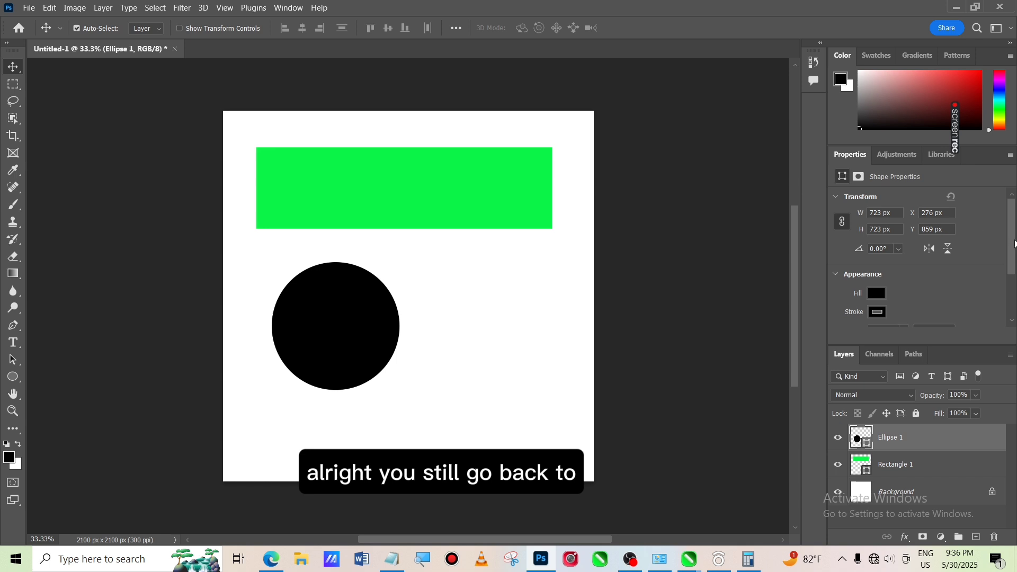
{"action": "left_click_drag", "start_coordinate": [1014, 245], "coordinate": [1014, 281]}
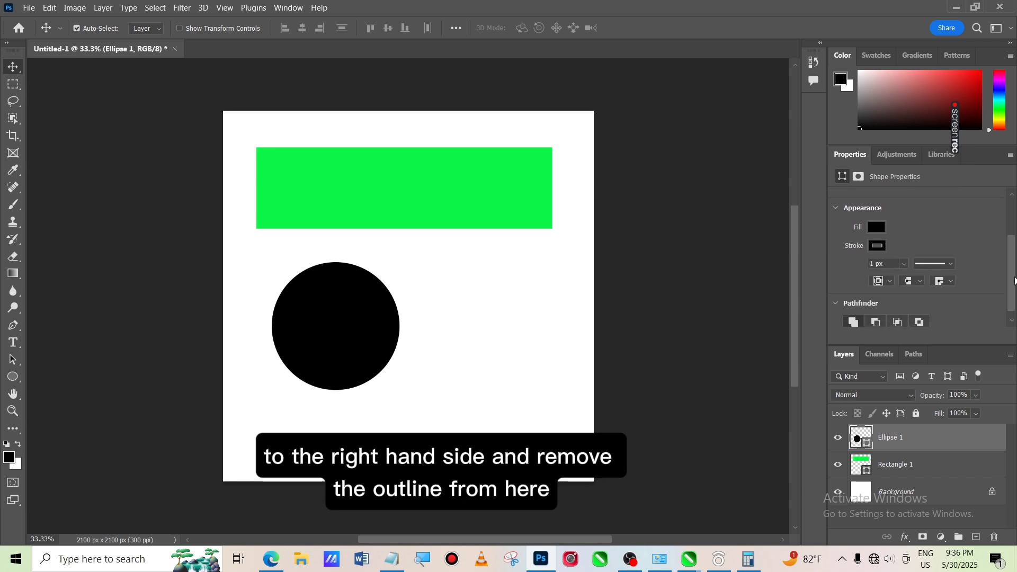
{"action": "left_click", "coordinate": [907, 266]}
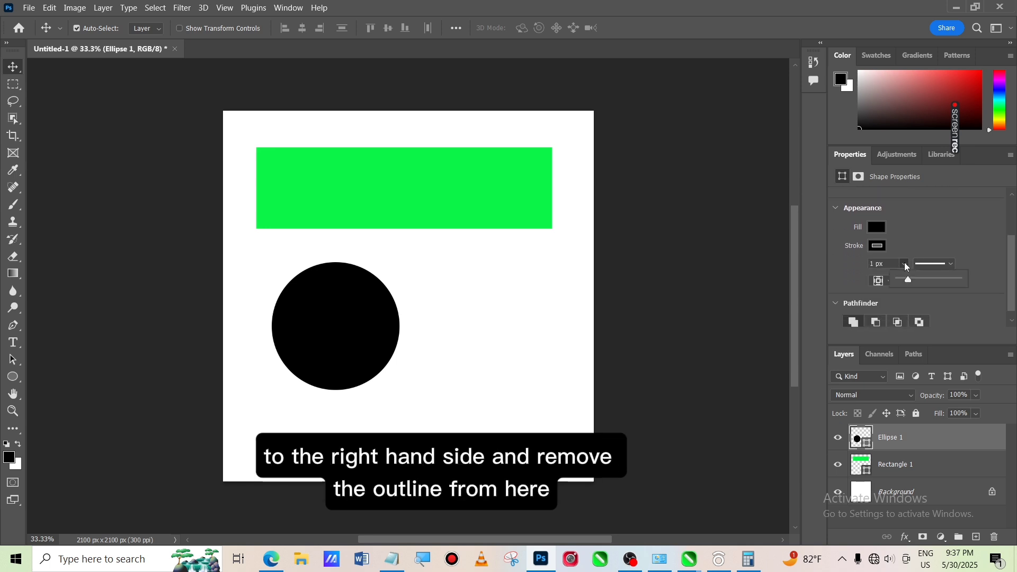
{"action": "left_click_drag", "start_coordinate": [911, 281], "coordinate": [899, 282]}
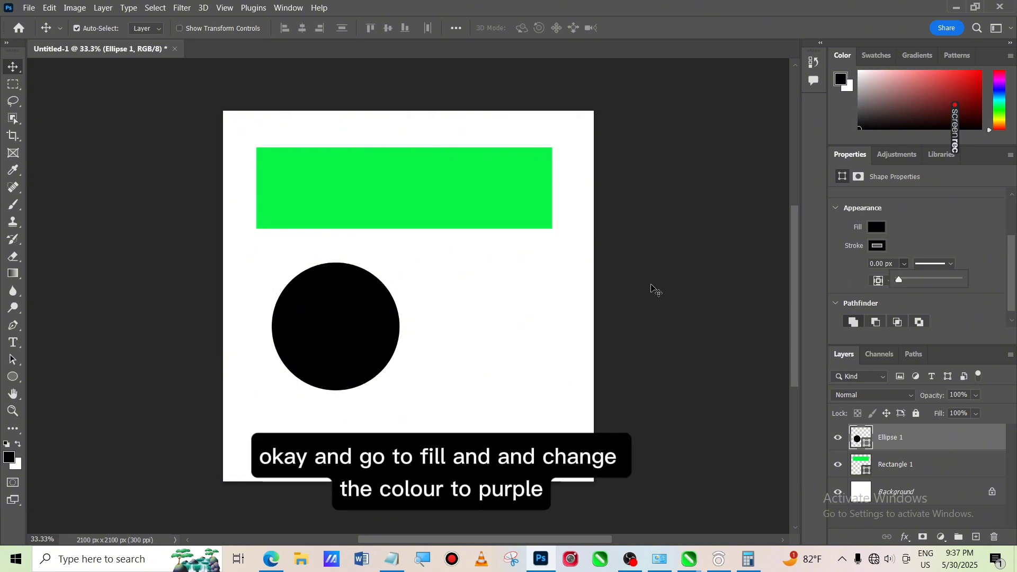
Step: Fill the circle with the recently used magenta and deselect it
{"action": "left_click", "coordinate": [880, 226]}
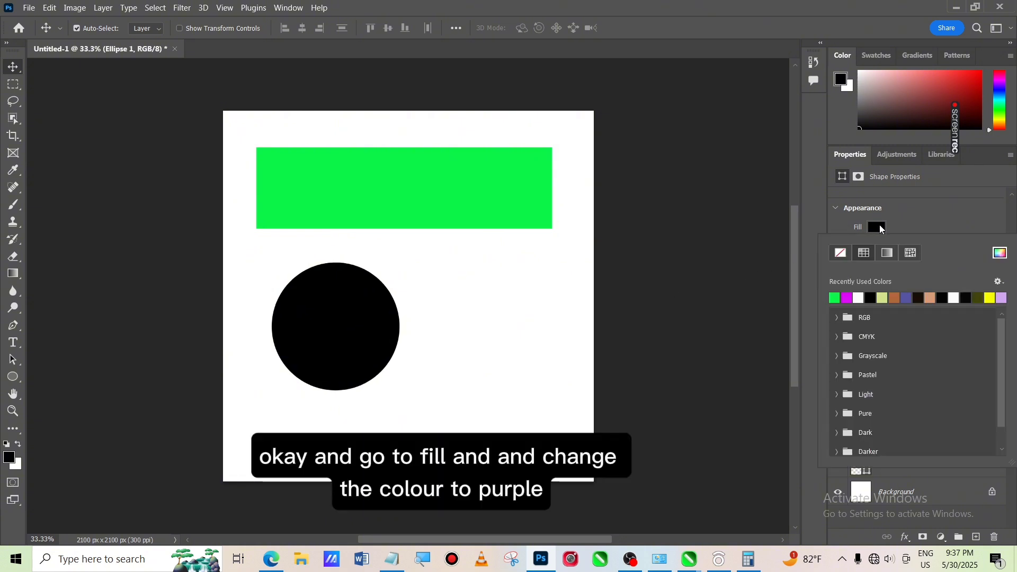
{"action": "left_click", "coordinate": [847, 297]}
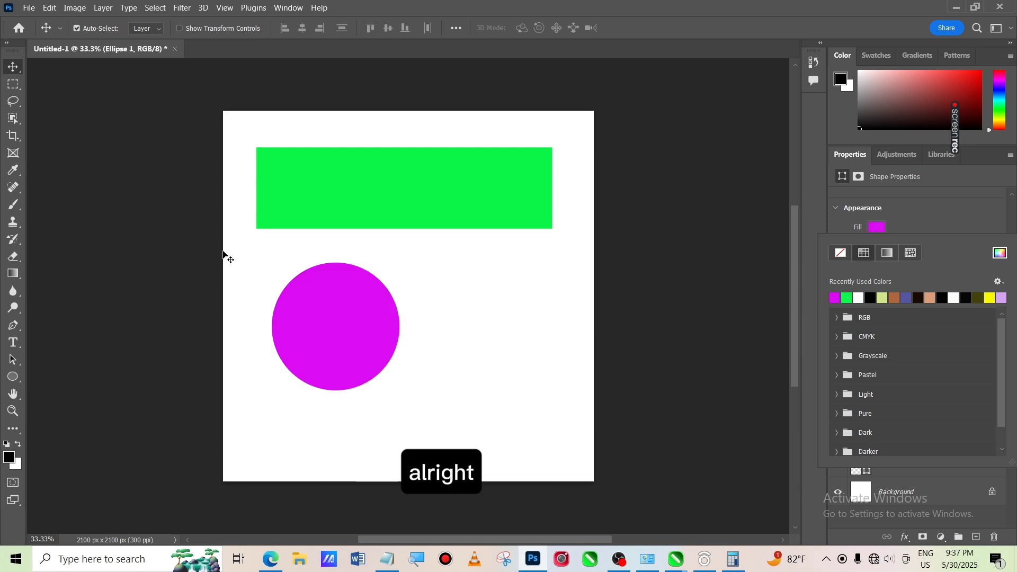
{"action": "left_click", "coordinate": [141, 340]}
{"action": "left_click", "coordinate": [142, 340]}
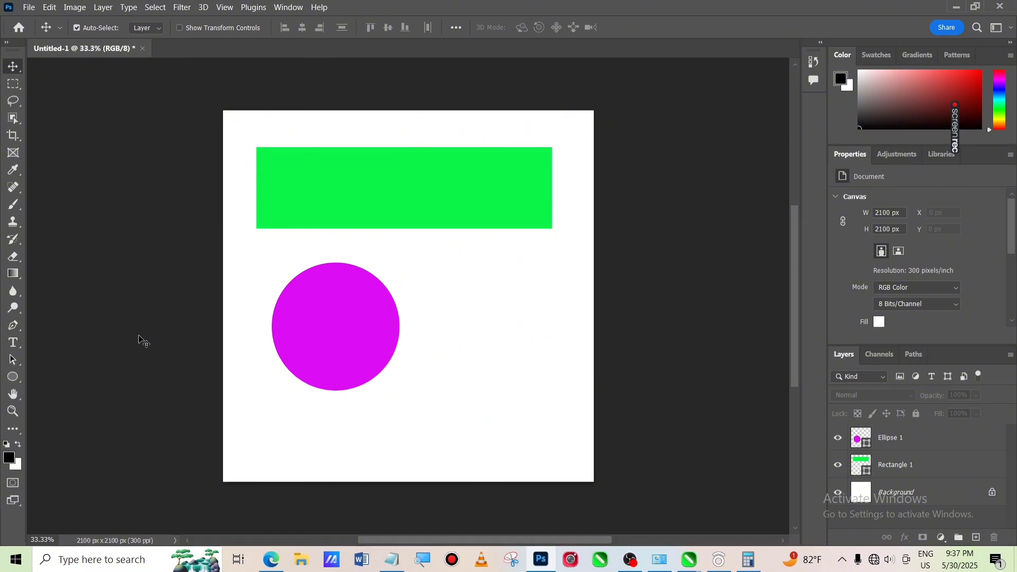
Step: Draw a black triangle about 696 by 713 px to the right of the circle, level with it
{"action": "left_click", "coordinate": [13, 378]}
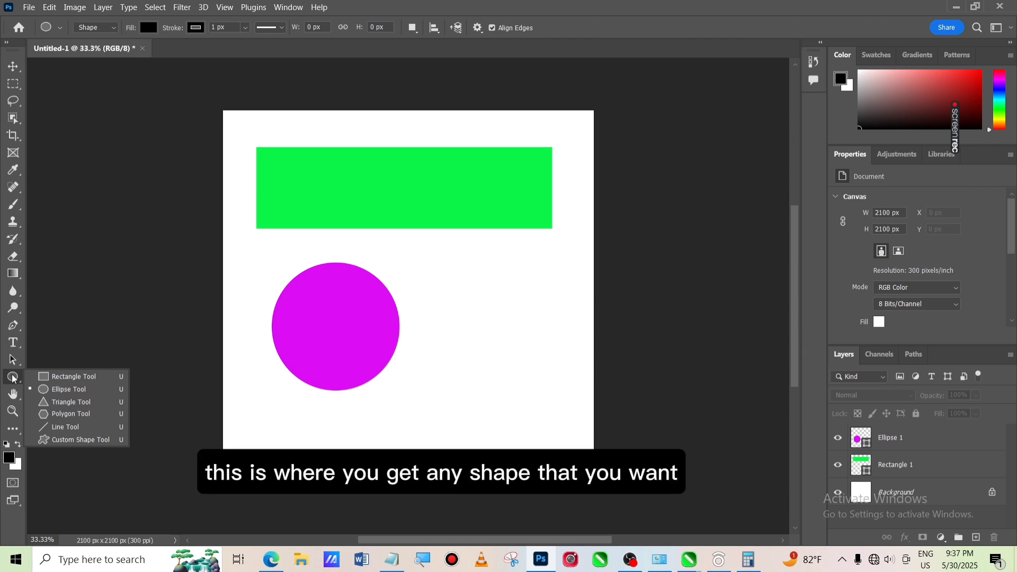
{"action": "left_click", "coordinate": [59, 405]}
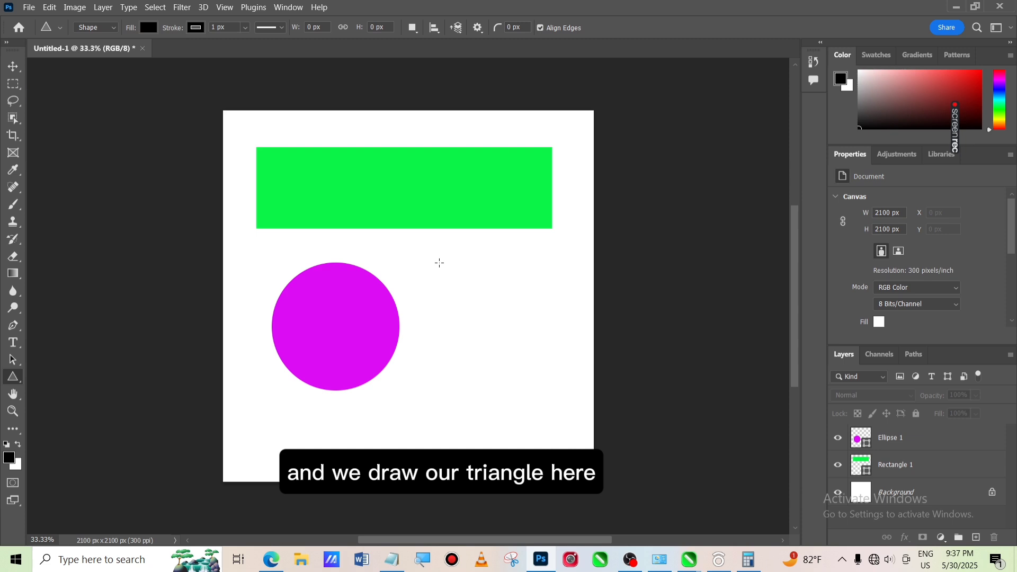
{"action": "left_click_drag", "start_coordinate": [440, 263], "coordinate": [562, 389]}
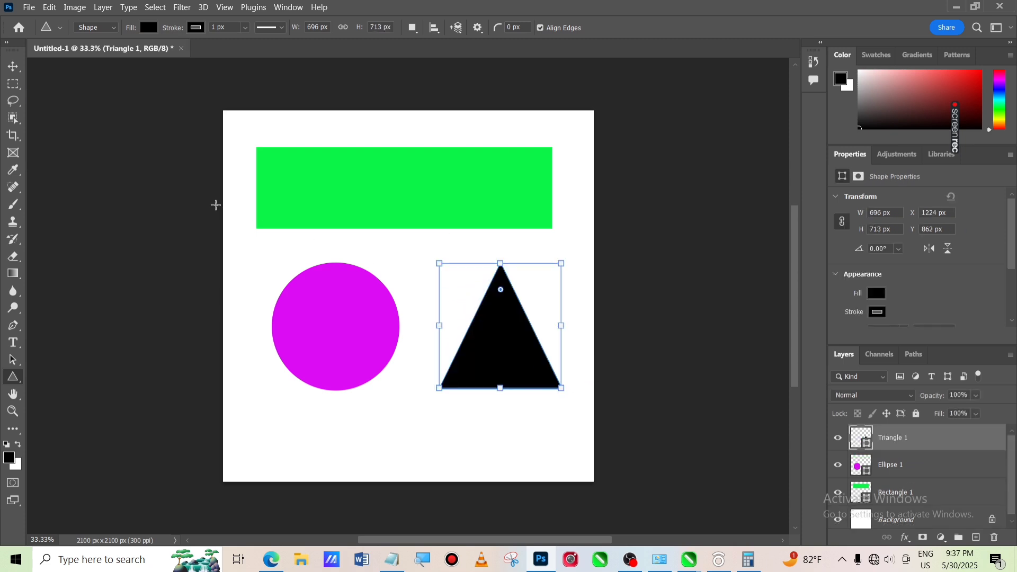
{"action": "left_click", "coordinate": [15, 67]}
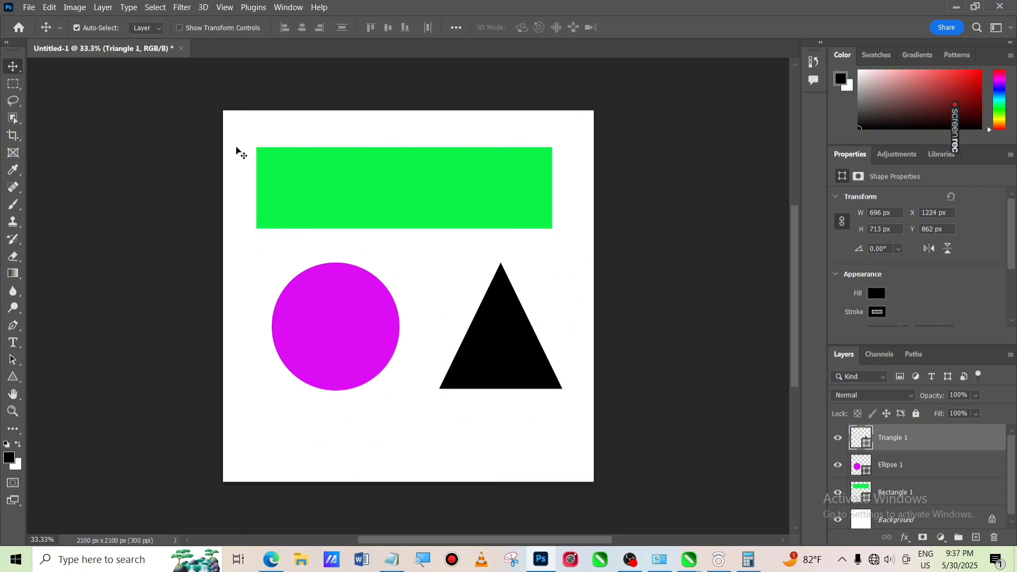
Step: Move the black triangle up and closer to the circle, to about X 1049, Y 789 px, and set its stroke width to 0 px
{"action": "left_click_drag", "start_coordinate": [489, 341], "coordinate": [459, 328]}
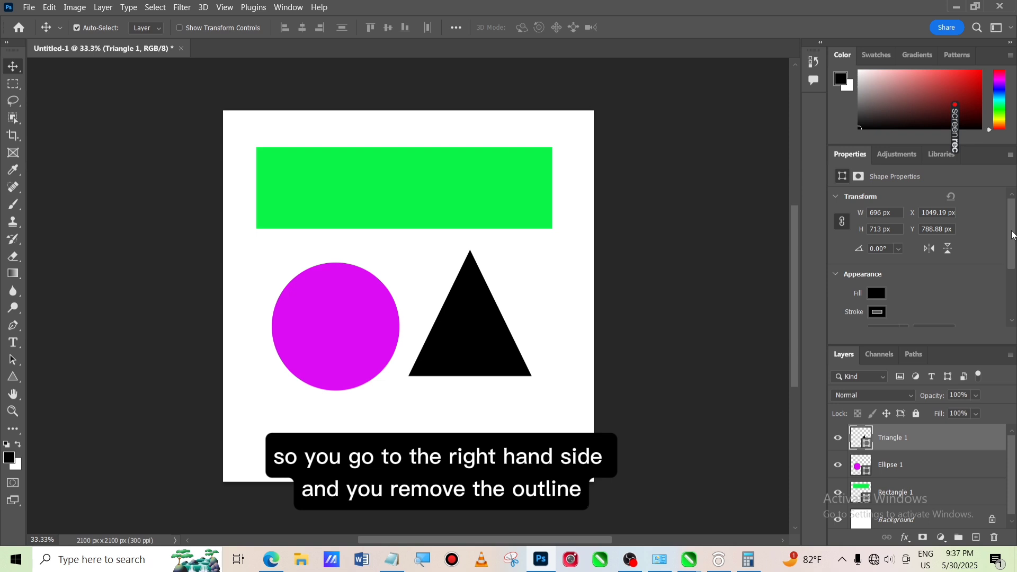
{"action": "left_click_drag", "start_coordinate": [1014, 235], "coordinate": [1014, 277]}
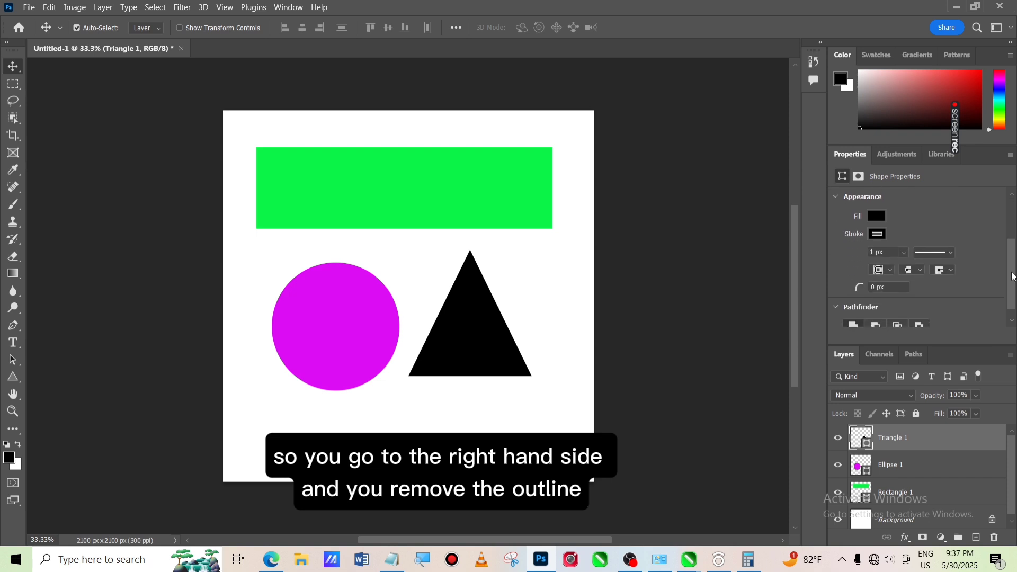
{"action": "left_click", "coordinate": [905, 249]}
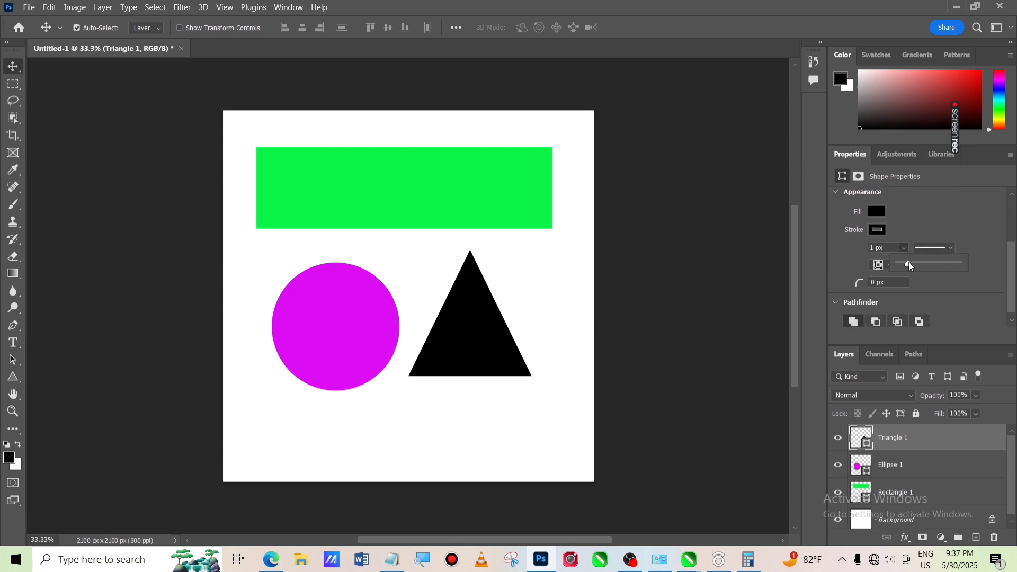
{"action": "left_click_drag", "start_coordinate": [909, 262], "coordinate": [879, 264]}
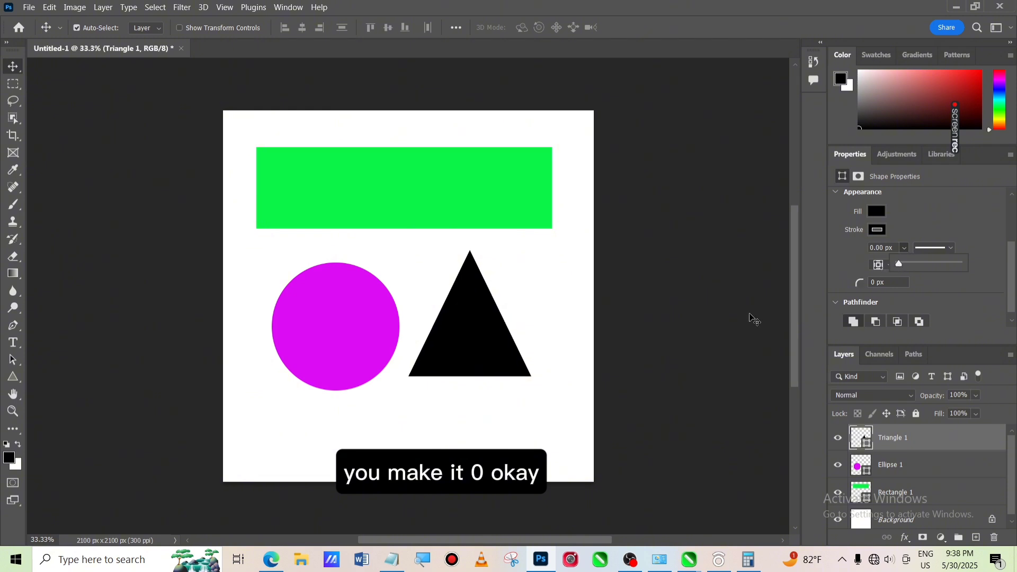
Step: Fill the triangle with the recently used tan colour and deselect it
{"action": "left_click", "coordinate": [881, 210]}
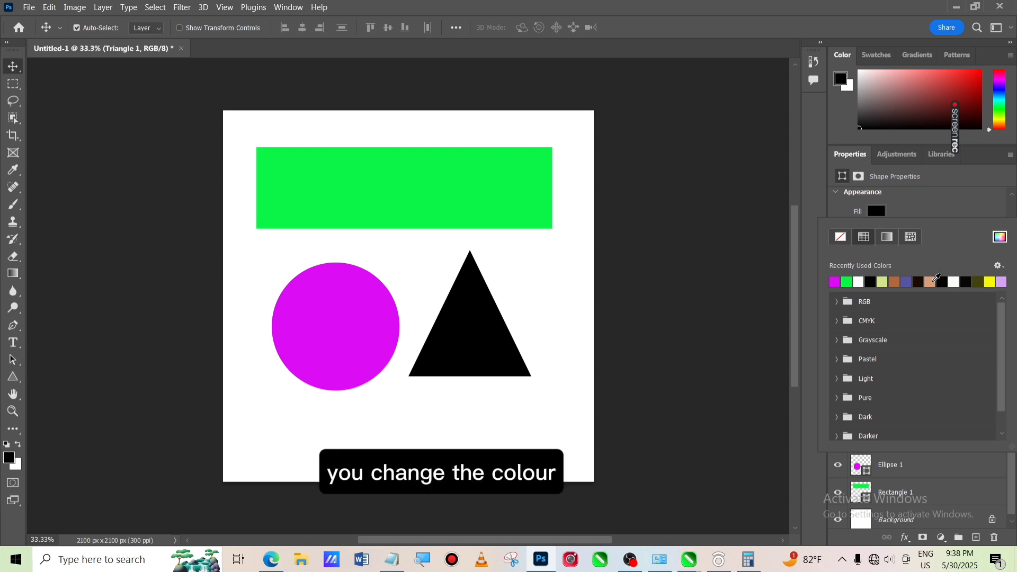
{"action": "left_click", "coordinate": [932, 281]}
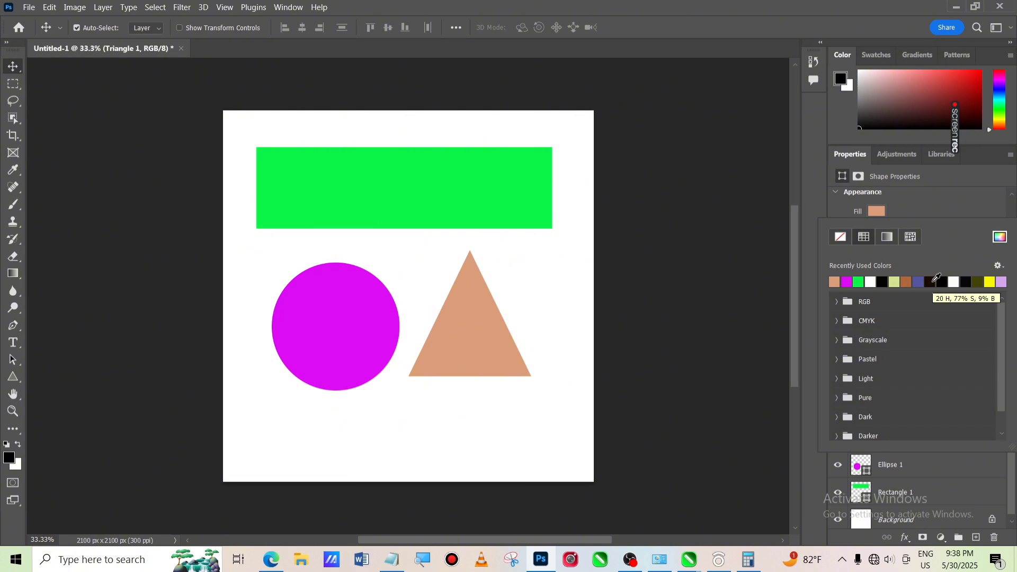
{"action": "left_click", "coordinate": [748, 309]}
{"action": "left_click", "coordinate": [748, 309]}
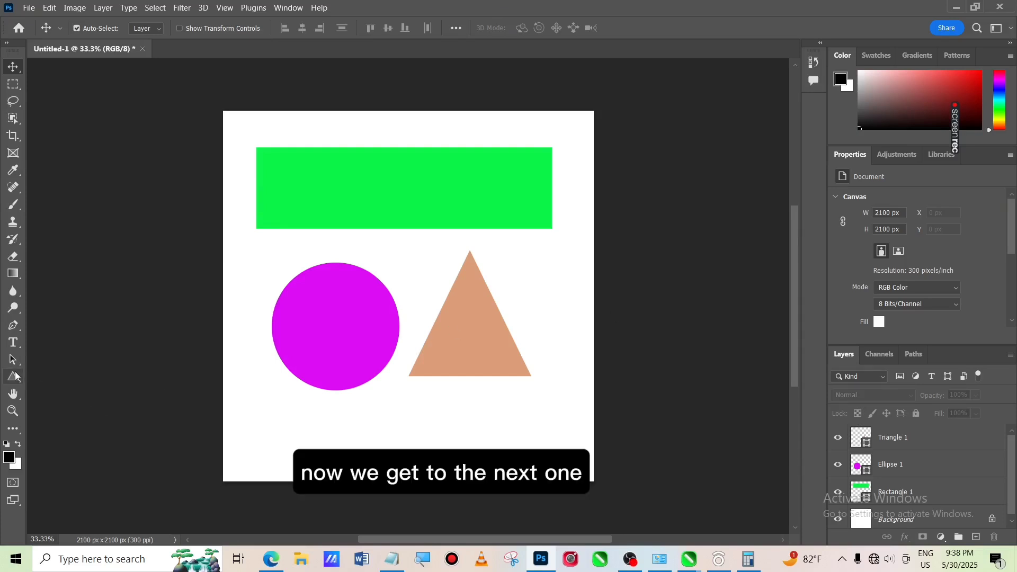
Step: Draw a black five-sided polygon about 705 by 733 px, overlapping the circle and the triangle
{"action": "left_click_drag", "start_coordinate": [16, 376], "coordinate": [16, 377]}
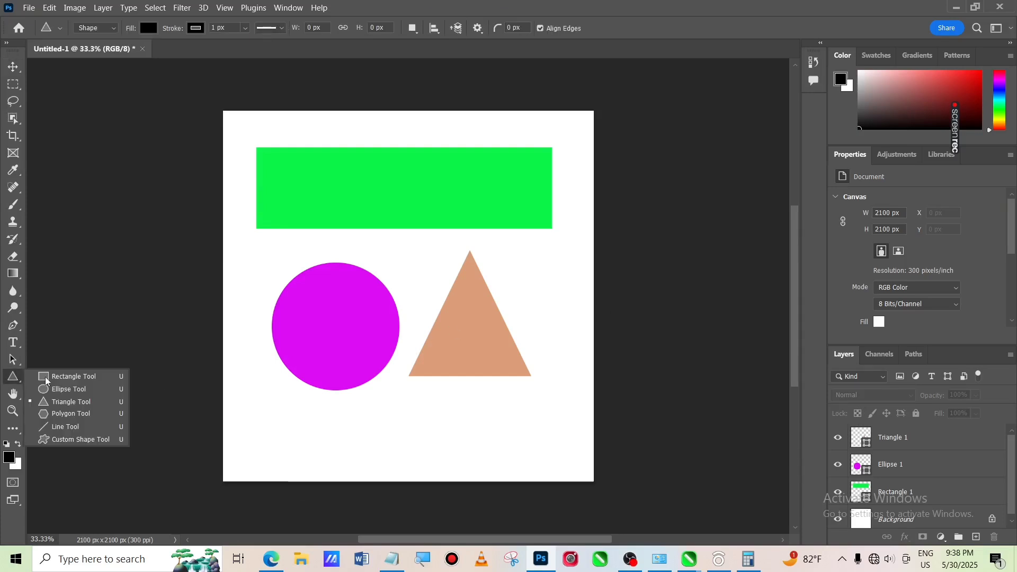
{"action": "left_click", "coordinate": [78, 417]}
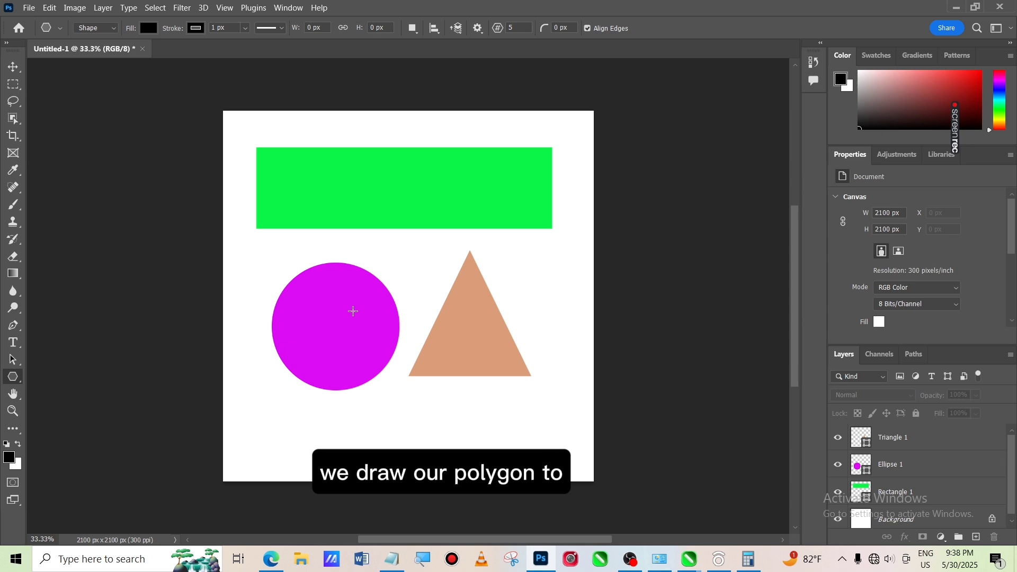
{"action": "left_click_drag", "start_coordinate": [353, 311], "coordinate": [477, 440]}
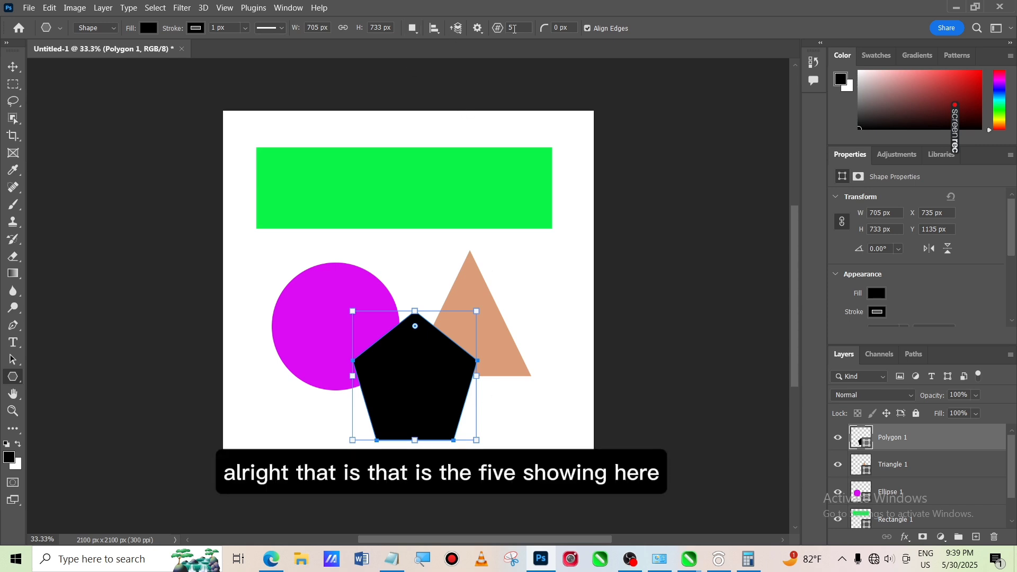
Step: Set the pentagon's stroke width to 0 px
{"action": "key", "text": "v"}
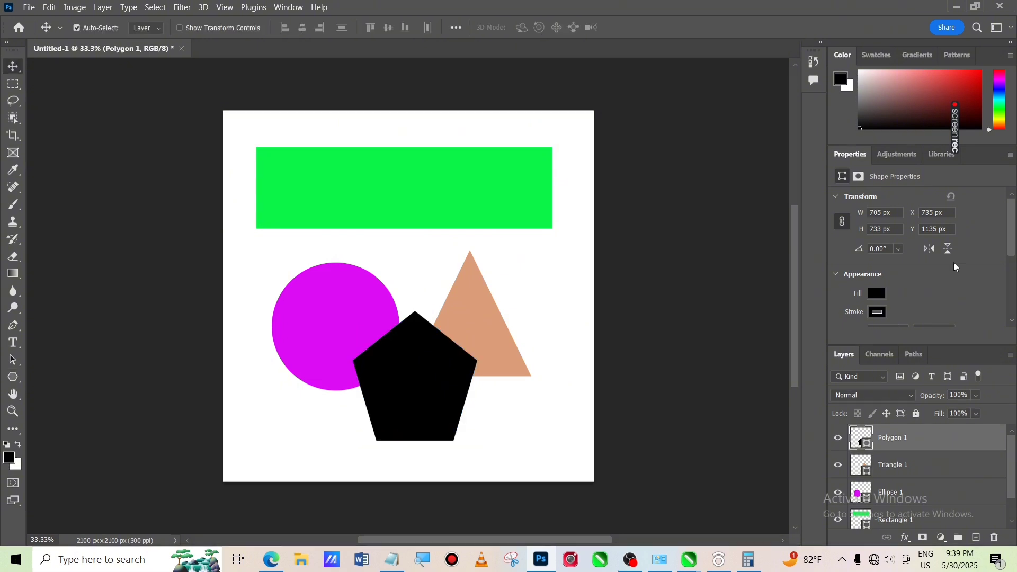
{"action": "scroll", "coordinate": [1012, 250], "scroll_direction": "down", "scroll_amount": 3}
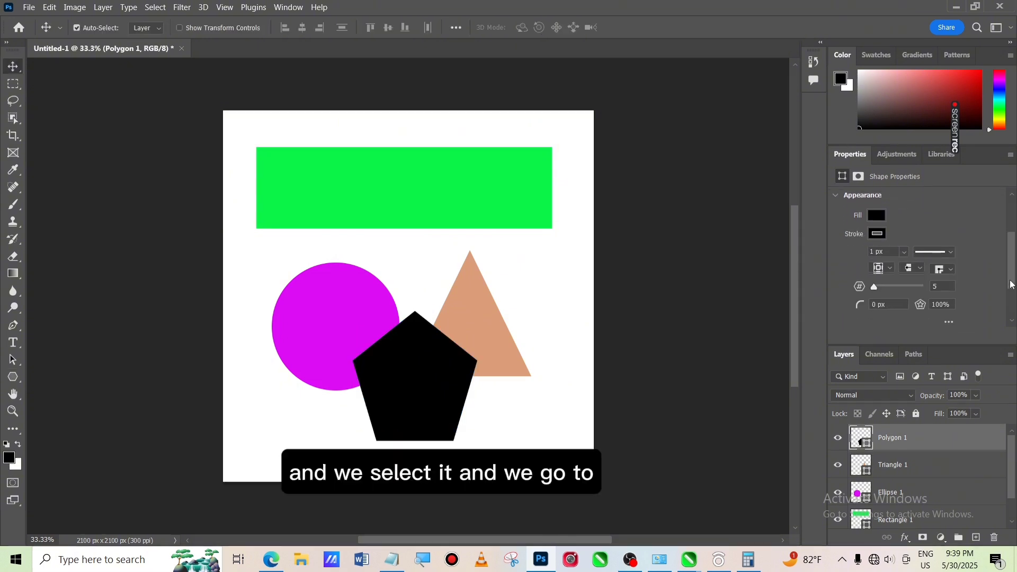
{"action": "left_click", "coordinate": [906, 244]}
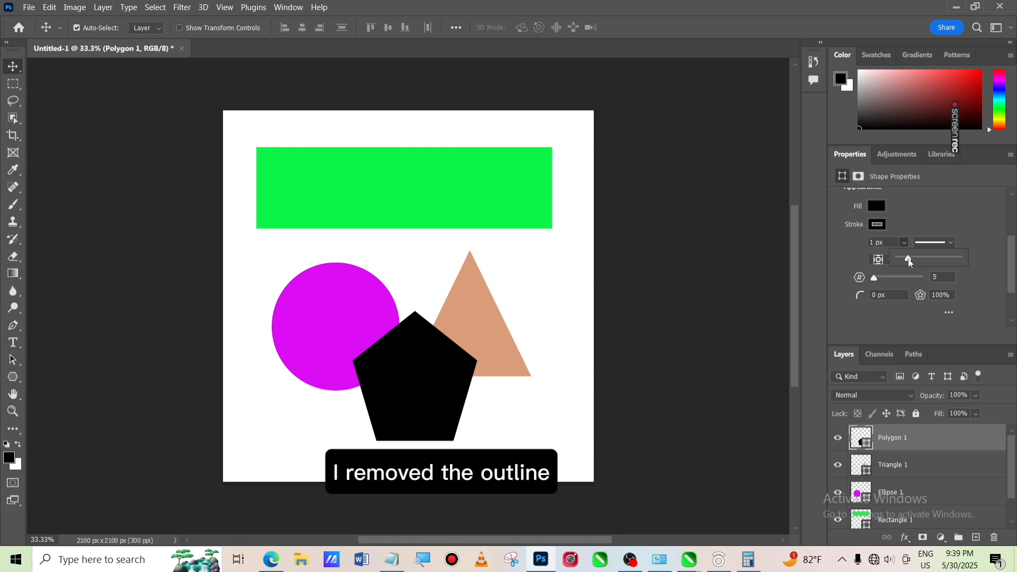
{"action": "left_click_drag", "start_coordinate": [909, 260], "coordinate": [880, 261]}
Step: Move the pentagon up with Free Transform so it overlaps the green rectangle, centred at about X 1050, Y 668 px, and apply it
{"action": "key", "text": "ctrl+t"}
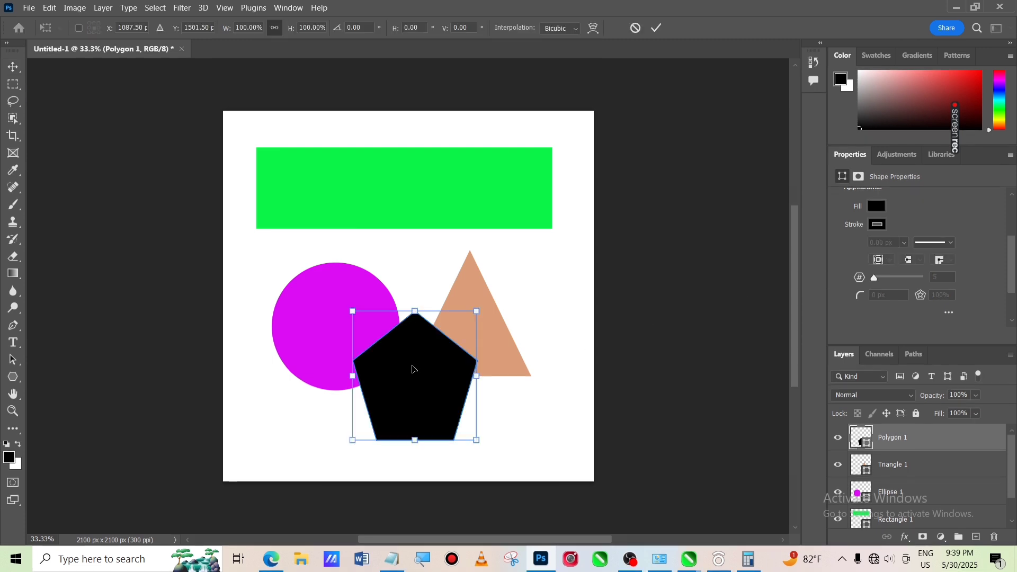
{"action": "left_click_drag", "start_coordinate": [415, 363], "coordinate": [408, 219]}
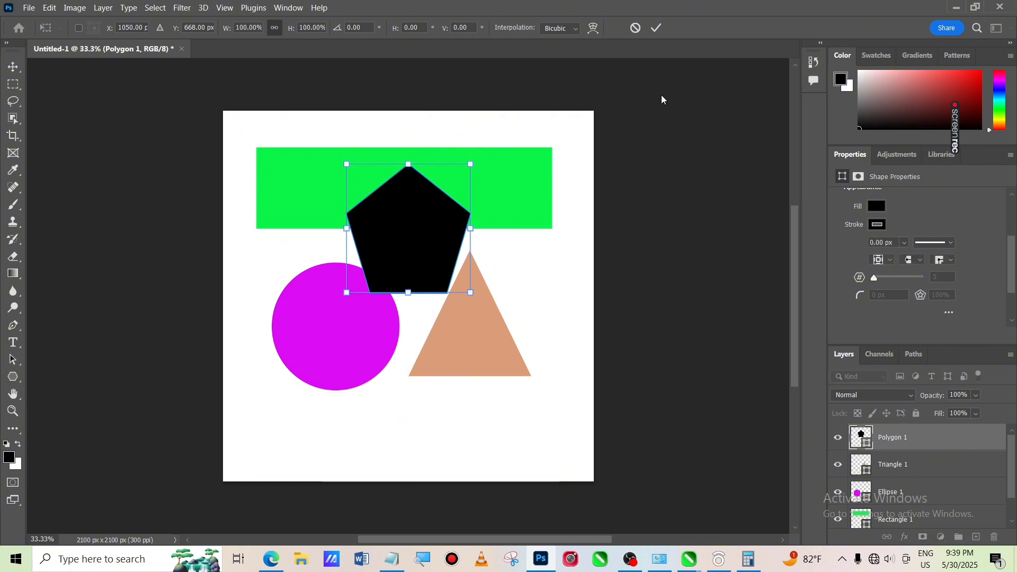
{"action": "left_click", "coordinate": [658, 30]}
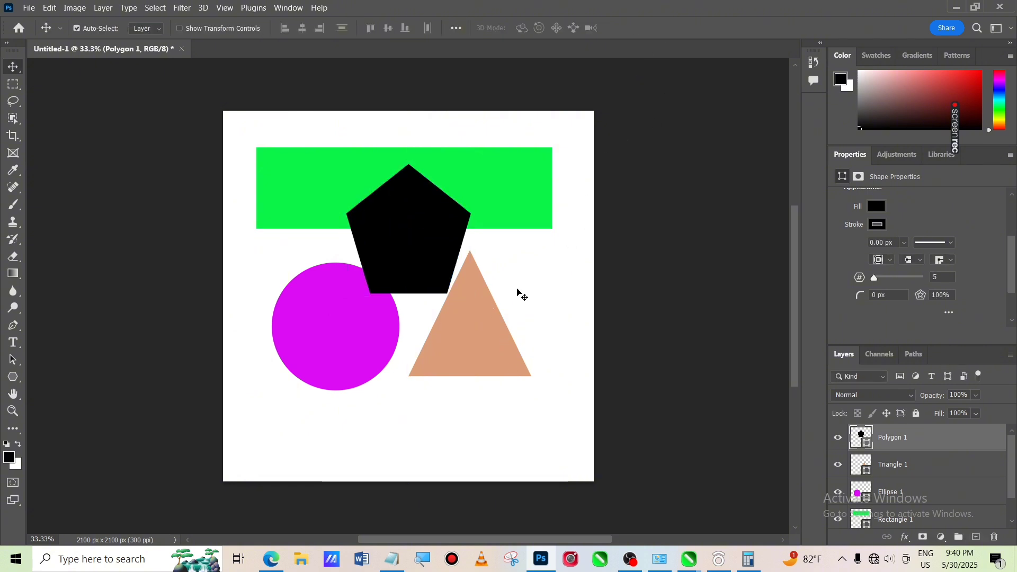
Step: Spread the shapes apart, moving the triangle to about X 1215, Y 544 px and the circle to about X 87, Y 689 px, and deselect
{"action": "left_click", "coordinate": [473, 340]}
{"action": "left_click_drag", "start_coordinate": [471, 335], "coordinate": [501, 292]}
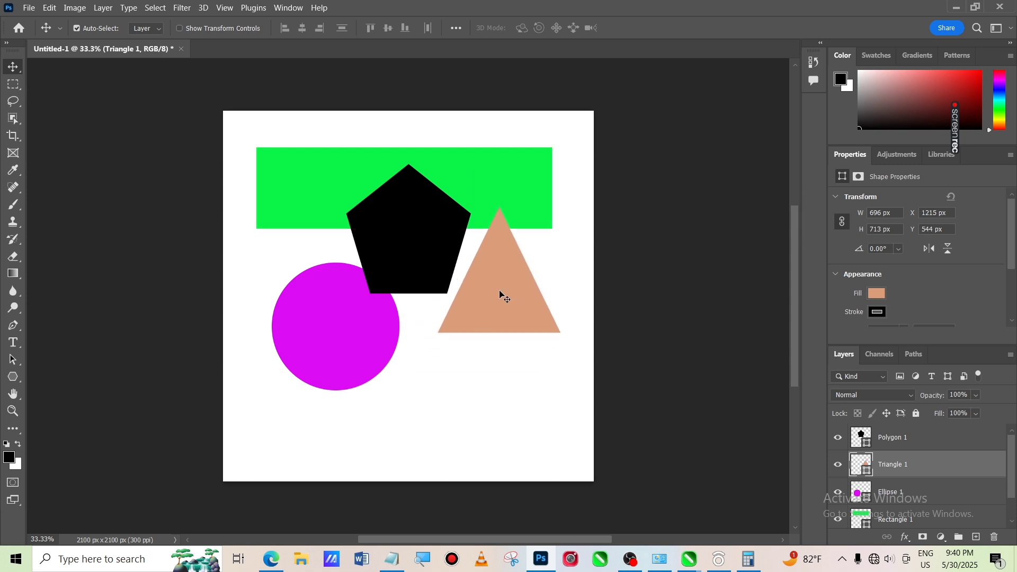
{"action": "left_click", "coordinate": [384, 345]}
{"action": "left_click_drag", "start_coordinate": [385, 348], "coordinate": [350, 316]}
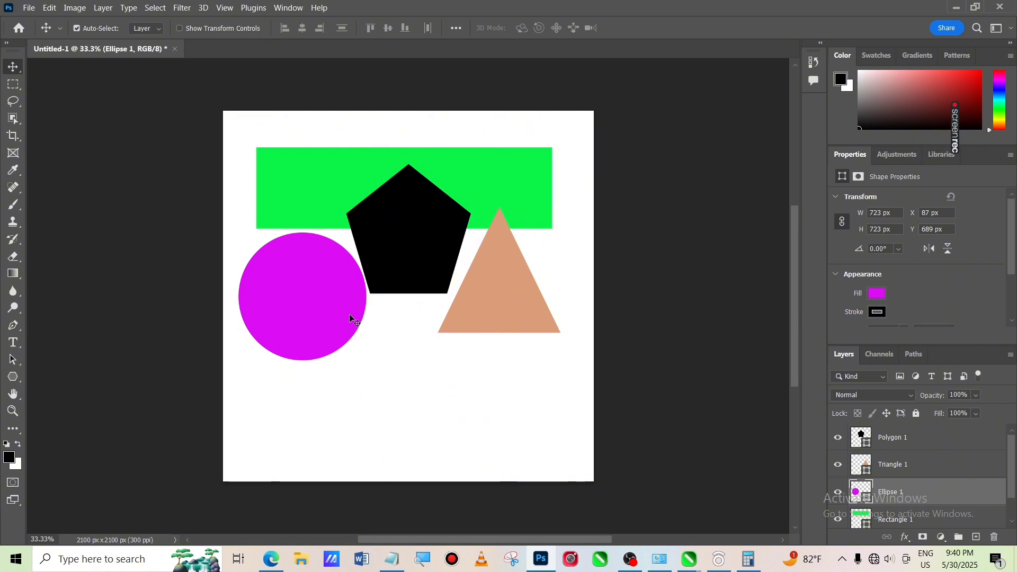
{"action": "left_click", "coordinate": [456, 420]}
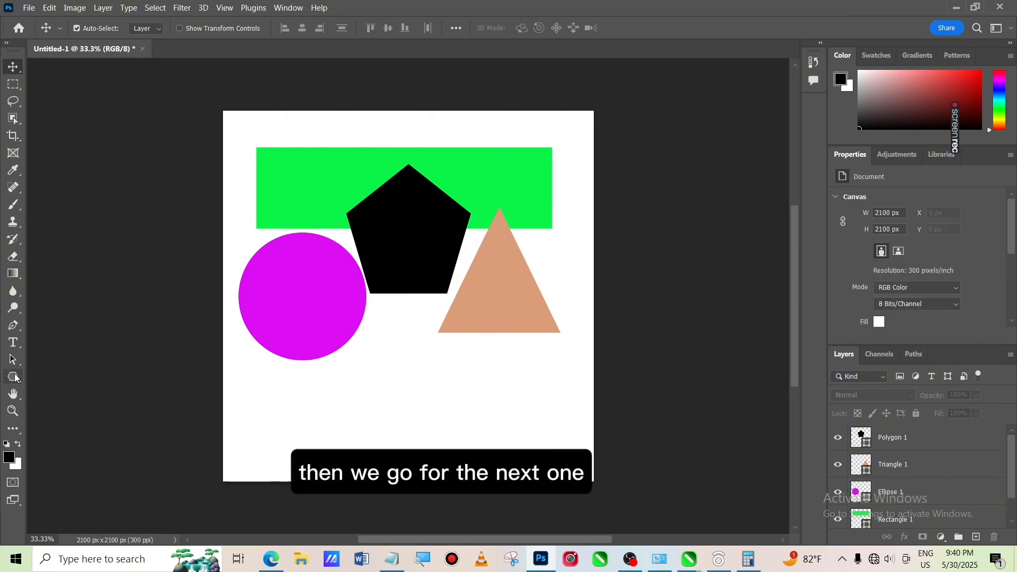
Step: Draw a nearly horizontal line about 1395 px long with the Line tool in the empty area below the shapes
{"action": "left_click", "coordinate": [14, 377]}
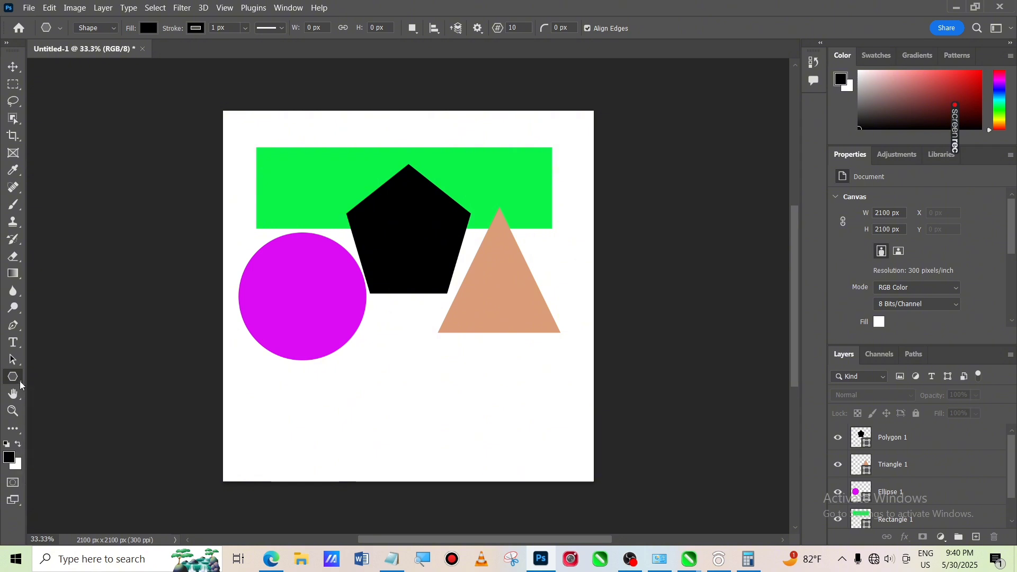
{"action": "right_click", "coordinate": [21, 385]}
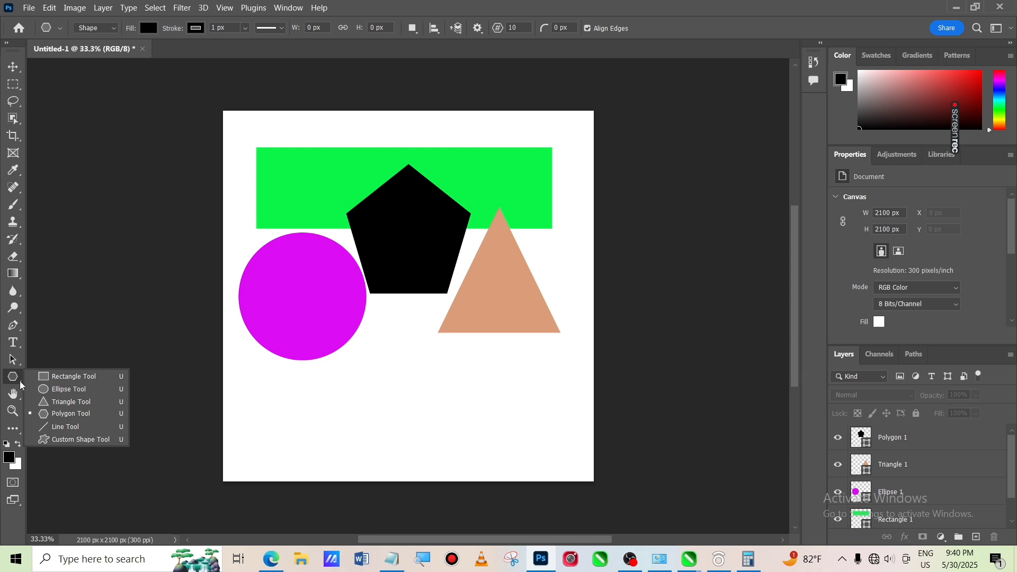
{"action": "left_click", "coordinate": [71, 431]}
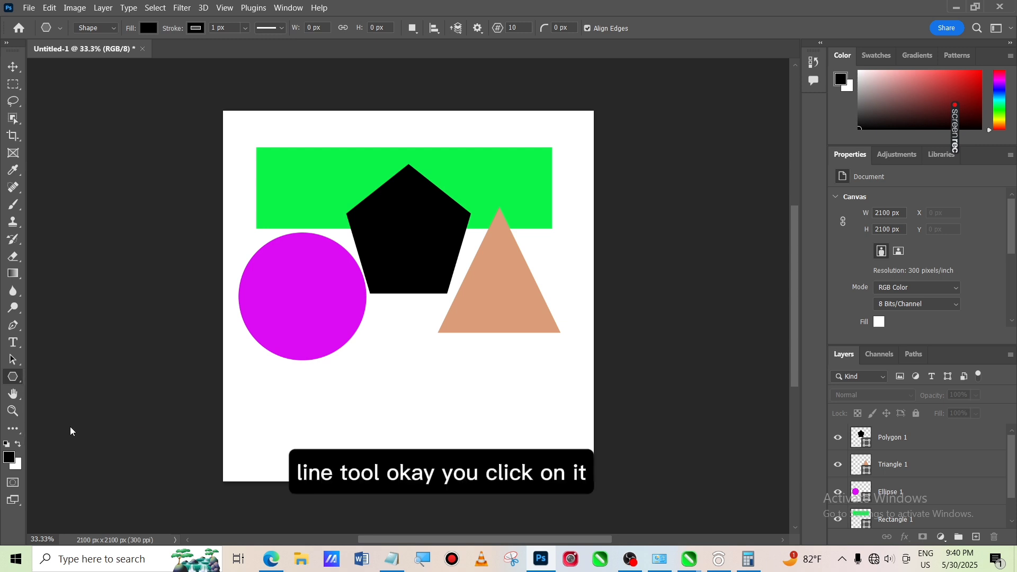
{"action": "left_click_drag", "start_coordinate": [272, 405], "coordinate": [519, 406]}
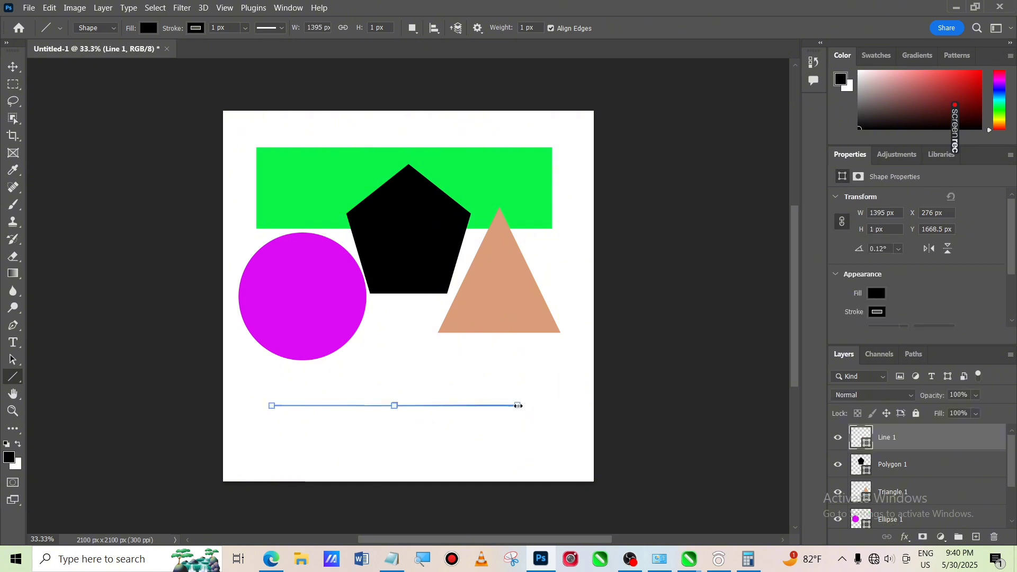
{"action": "left_click", "coordinate": [12, 68]}
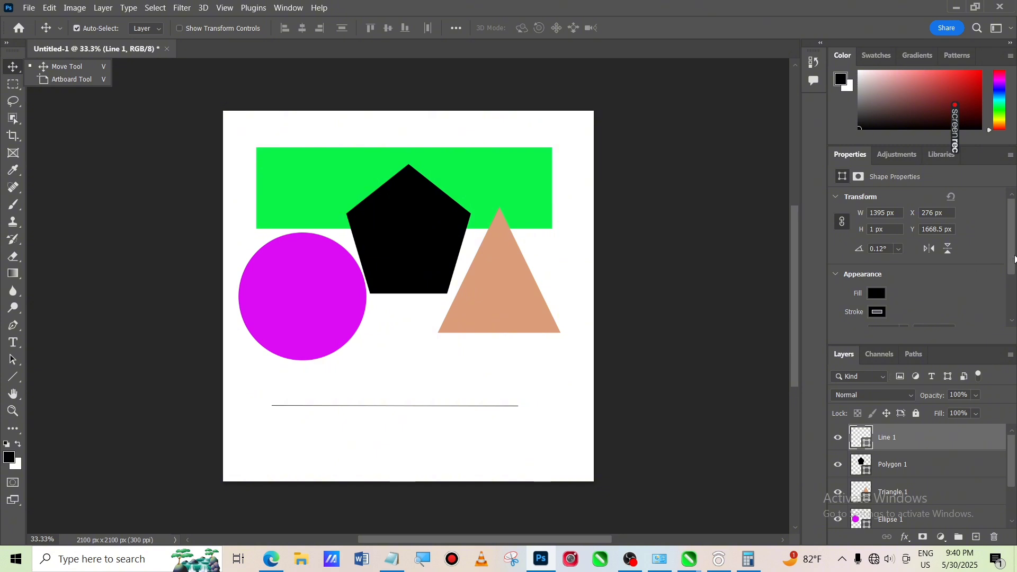
Step: Fill the line with the recently used green and deselect it
{"action": "left_click_drag", "start_coordinate": [1013, 259], "coordinate": [1012, 301]}
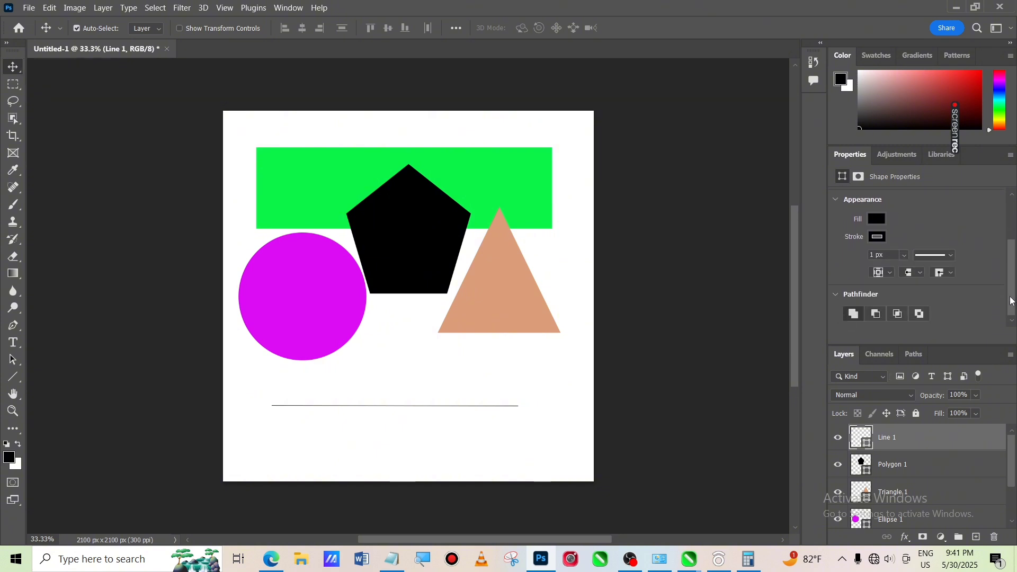
{"action": "scroll", "coordinate": [864, 313], "scroll_direction": "up", "scroll_amount": 1}
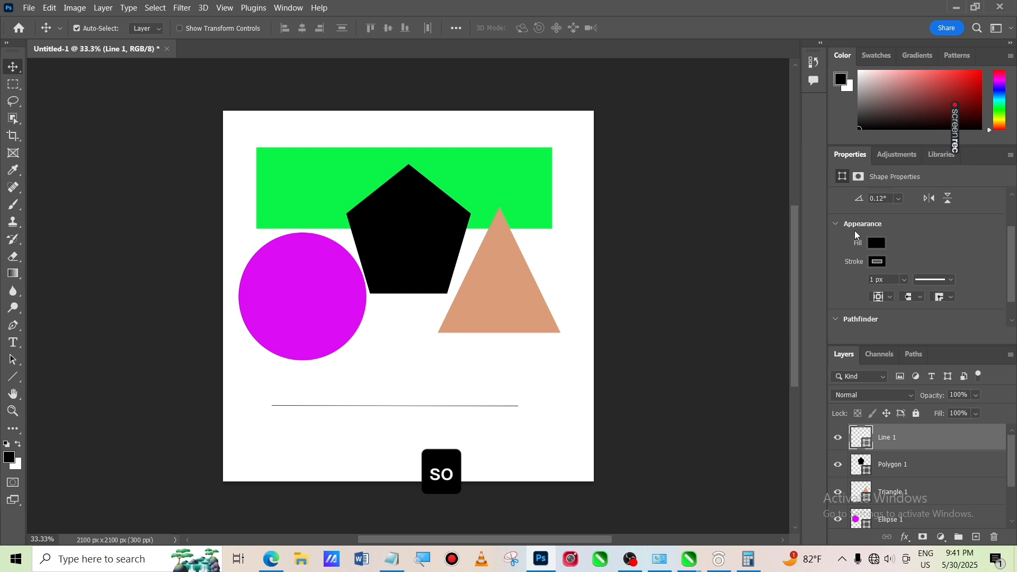
{"action": "left_click", "coordinate": [875, 244]}
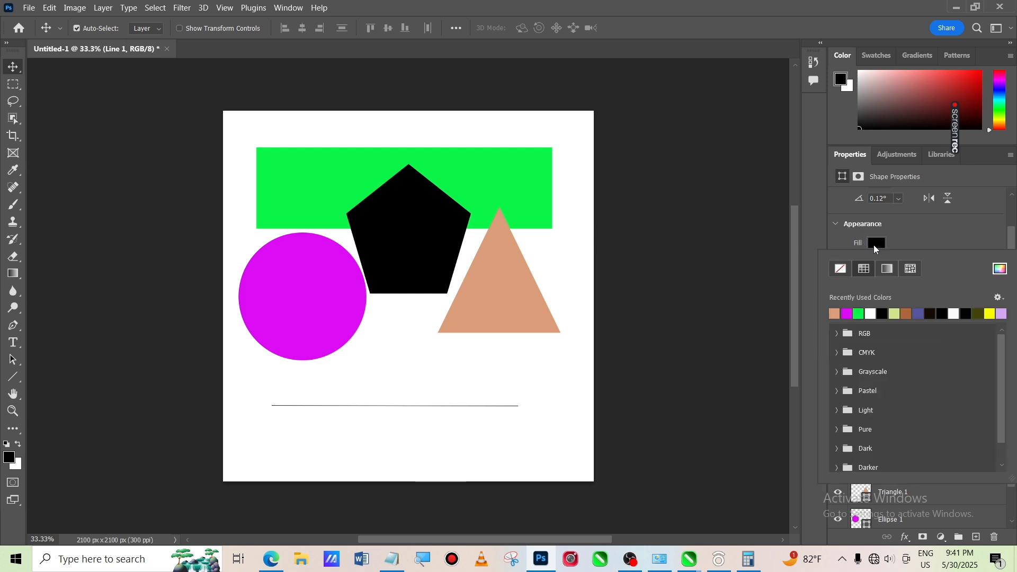
{"action": "left_click", "coordinate": [860, 313]}
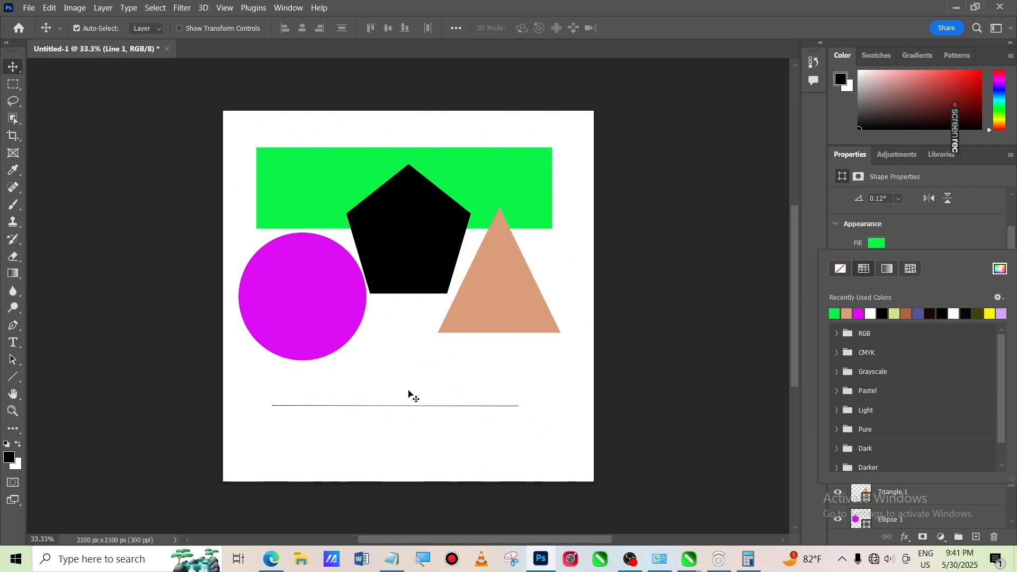
{"action": "left_click", "coordinate": [418, 408]}
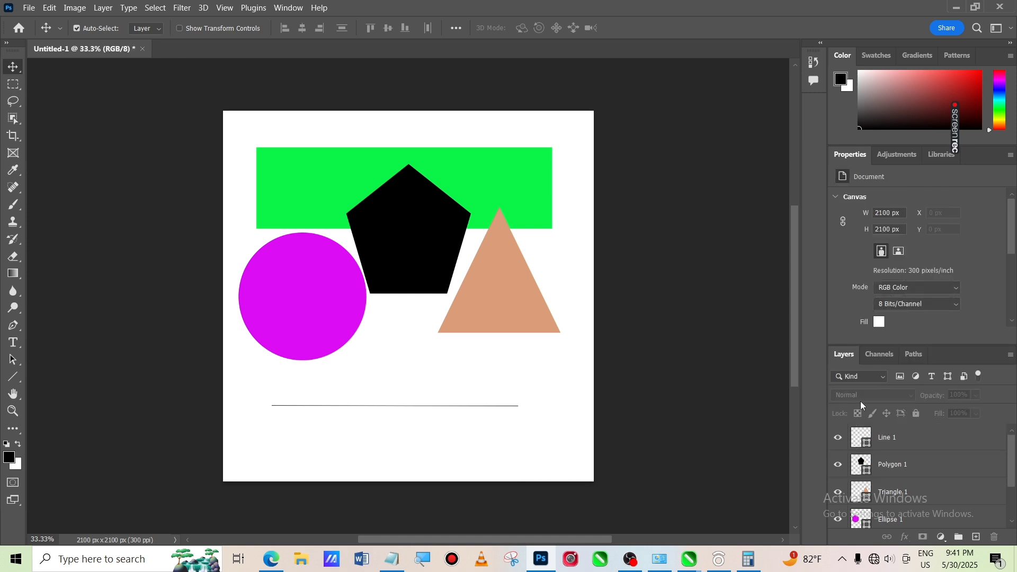
Step: Select the Line 1 layer, scale the line up with Free Transform to about 29 px thick, and apply it
{"action": "left_click", "coordinate": [911, 448]}
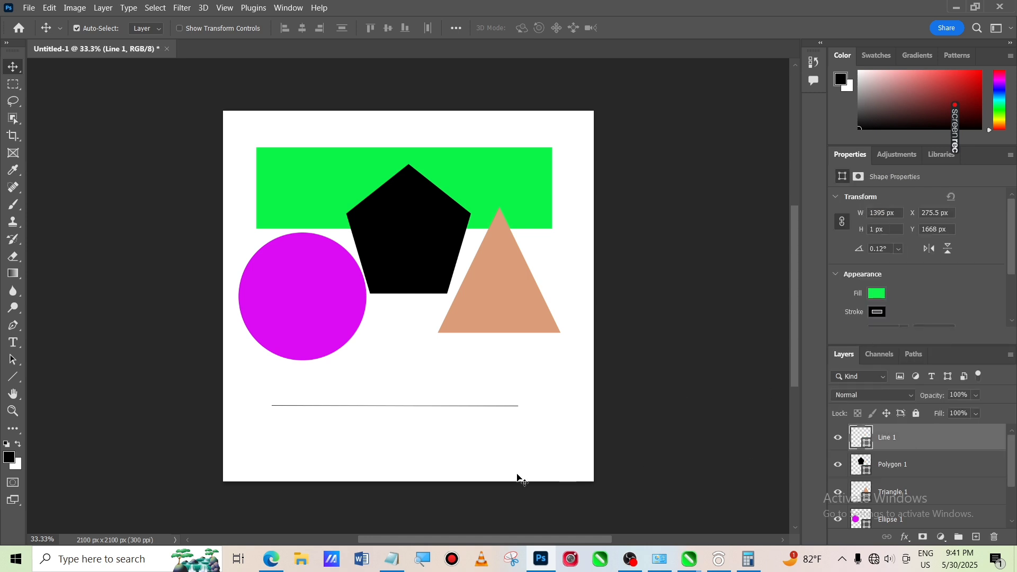
{"action": "key", "text": "ctrl"}
{"action": "key", "text": "ctrl+t"}
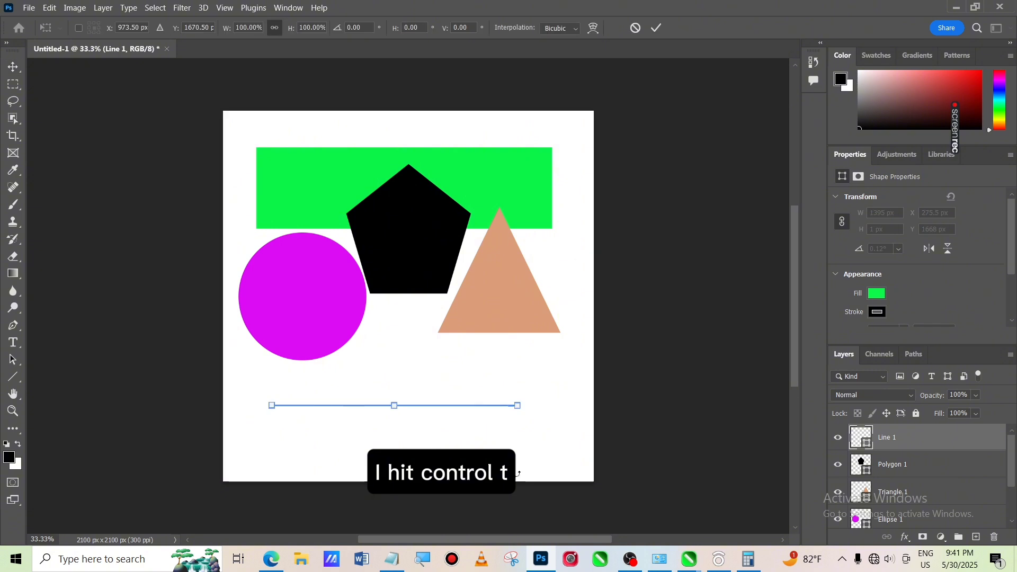
{"action": "left_click_drag", "start_coordinate": [394, 405], "coordinate": [395, 380]}
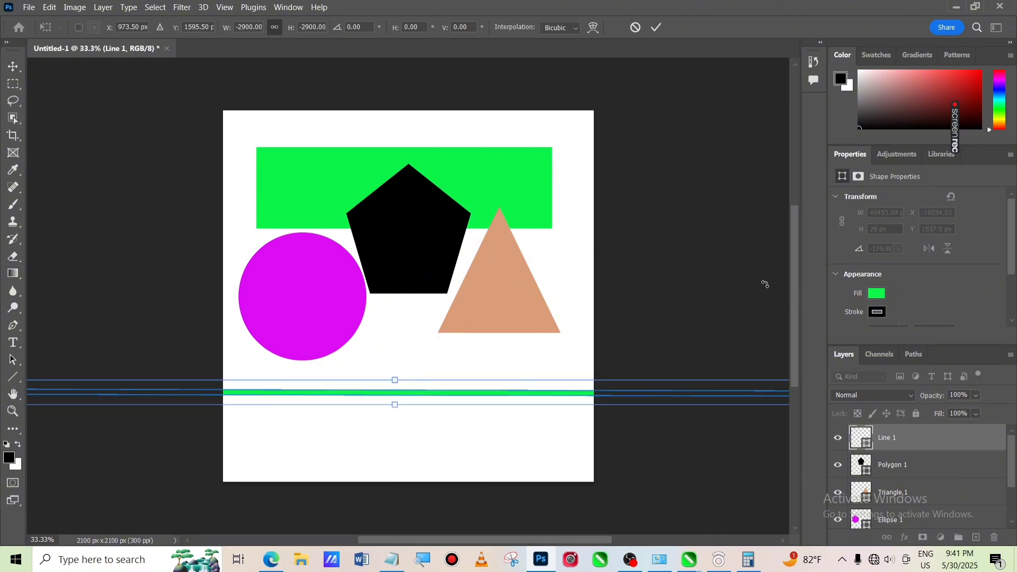
{"action": "left_click", "coordinate": [658, 28]}
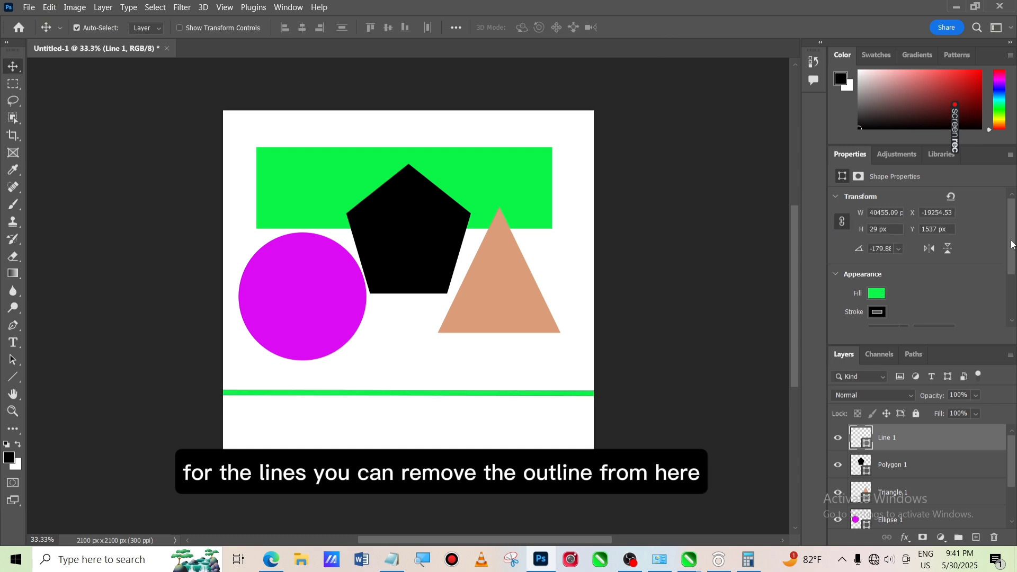
Step: Remove the line's outline by setting its stroke width to 0 px, and deselect the line
{"action": "scroll", "coordinate": [1012, 245], "scroll_direction": "down", "scroll_amount": 2}
{"action": "scroll", "coordinate": [1013, 244], "scroll_direction": "up", "scroll_amount": 2}
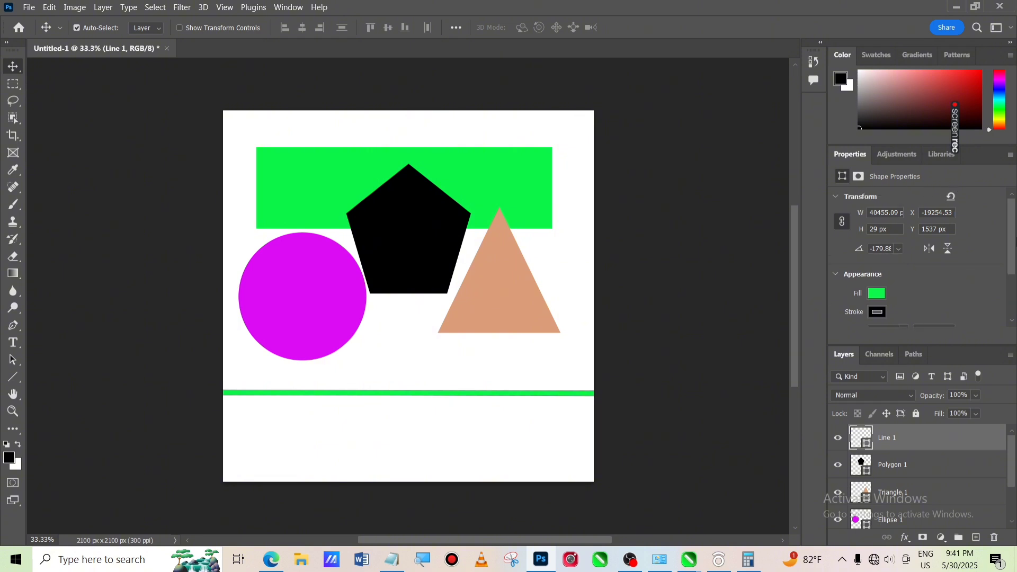
{"action": "left_click_drag", "start_coordinate": [1012, 244], "coordinate": [1012, 303]}
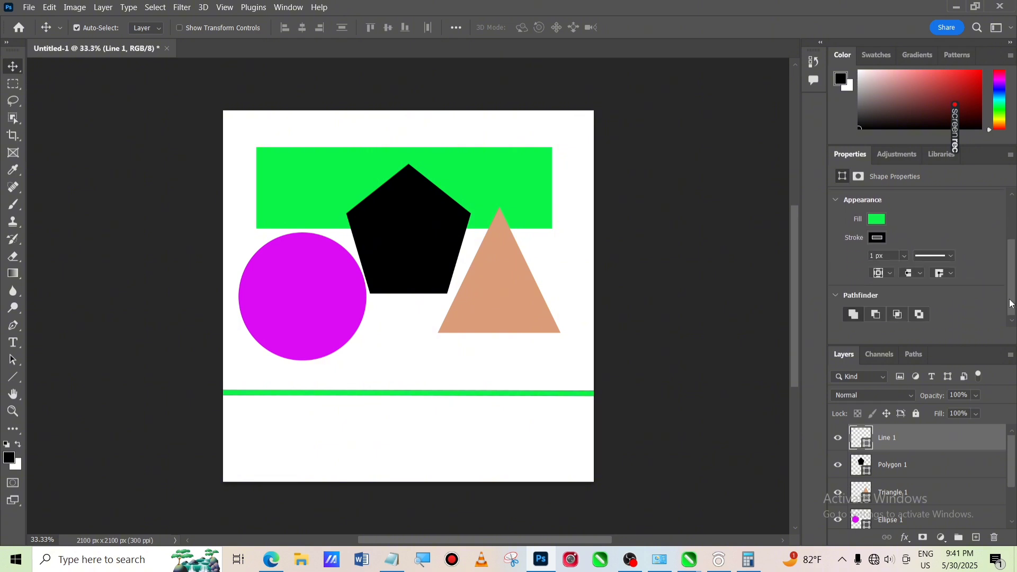
{"action": "left_click", "coordinate": [905, 257]}
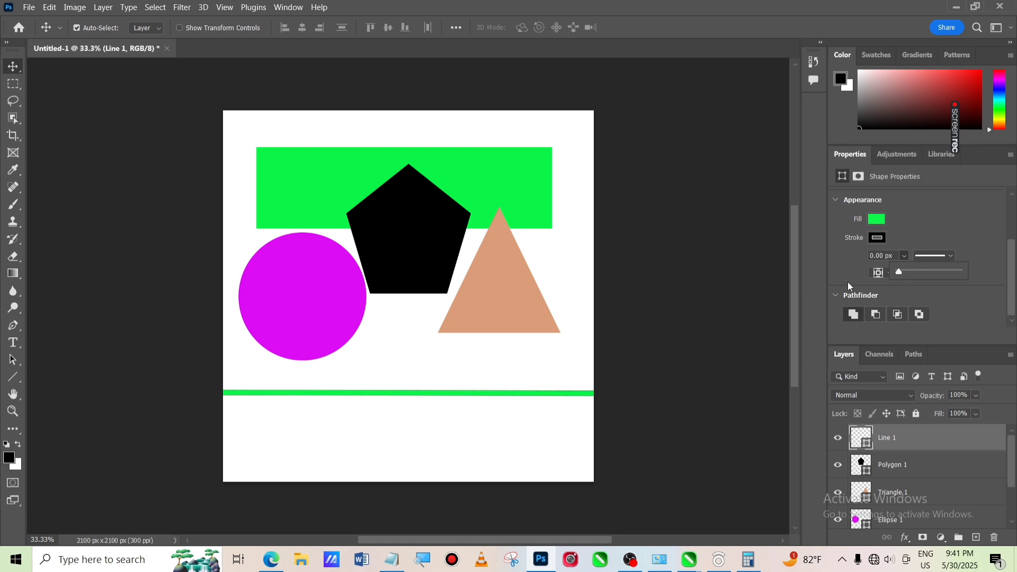
{"action": "left_click", "coordinate": [557, 432]}
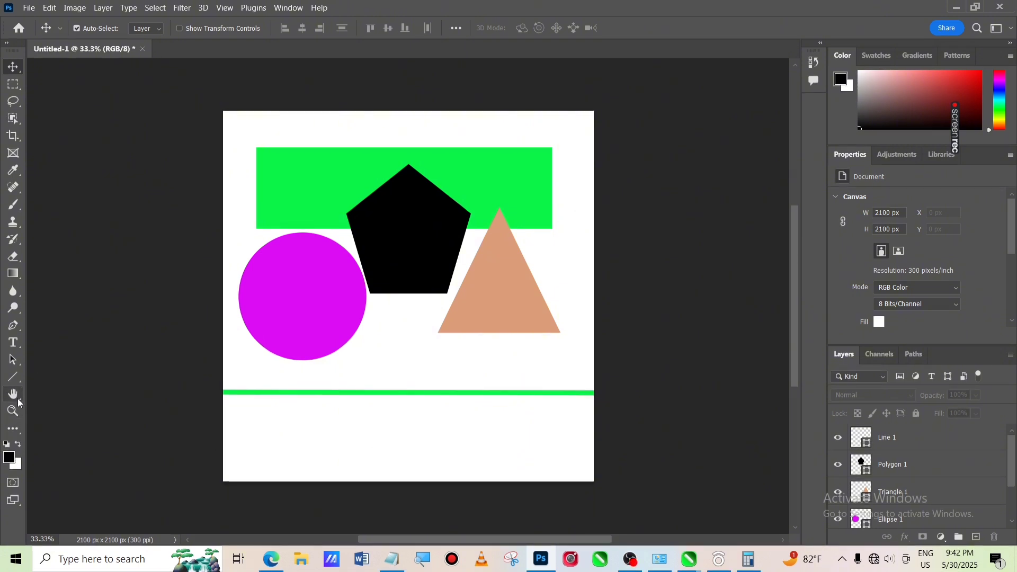
Step: Draw a tiger about 1081 by 585 px with the Custom Shape tool, over the line and below the triangle
{"action": "left_click", "coordinate": [18, 381]}
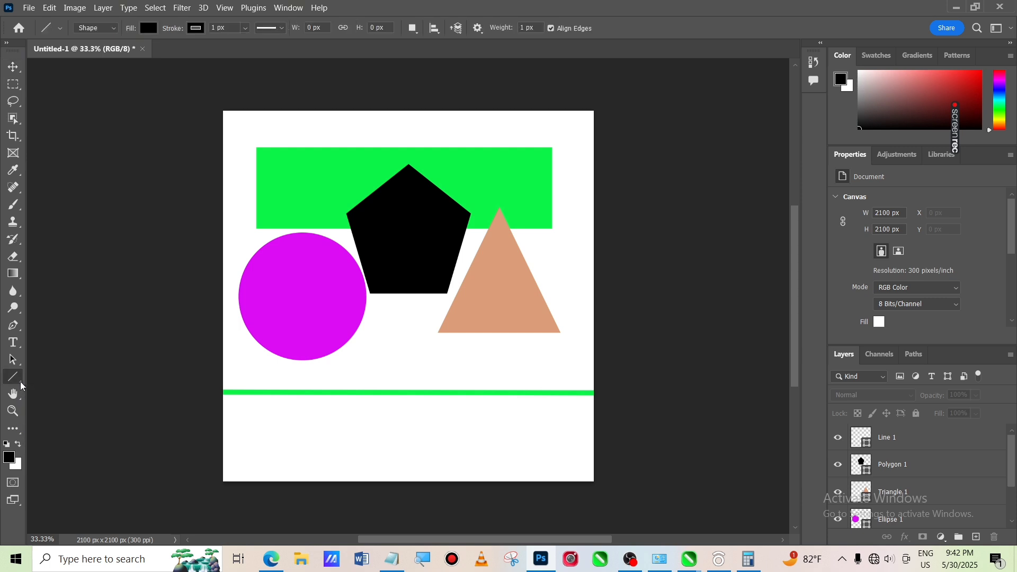
{"action": "right_click", "coordinate": [20, 382]}
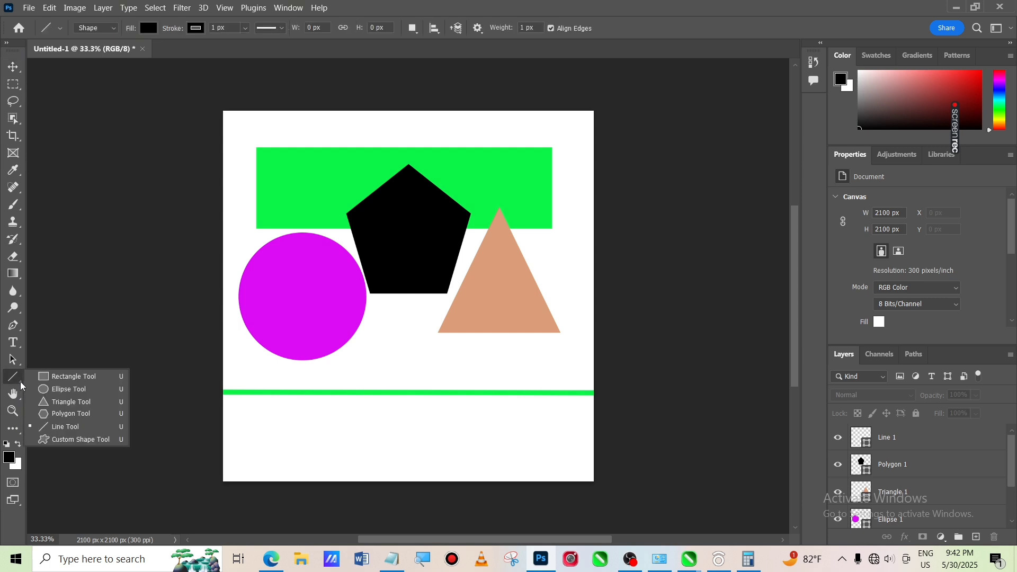
{"action": "left_click", "coordinate": [81, 441]}
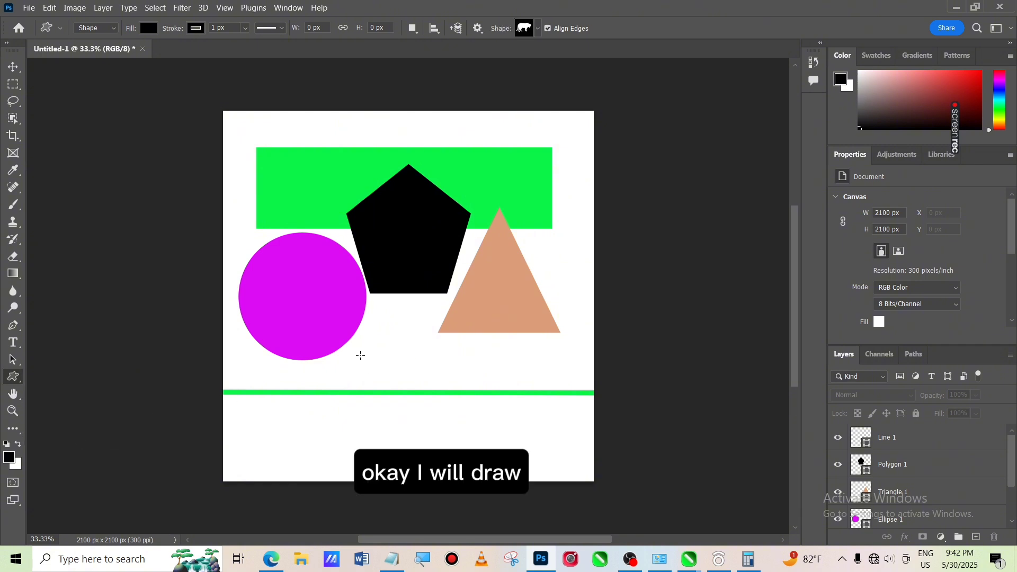
{"action": "left_click_drag", "start_coordinate": [360, 355], "coordinate": [551, 458]}
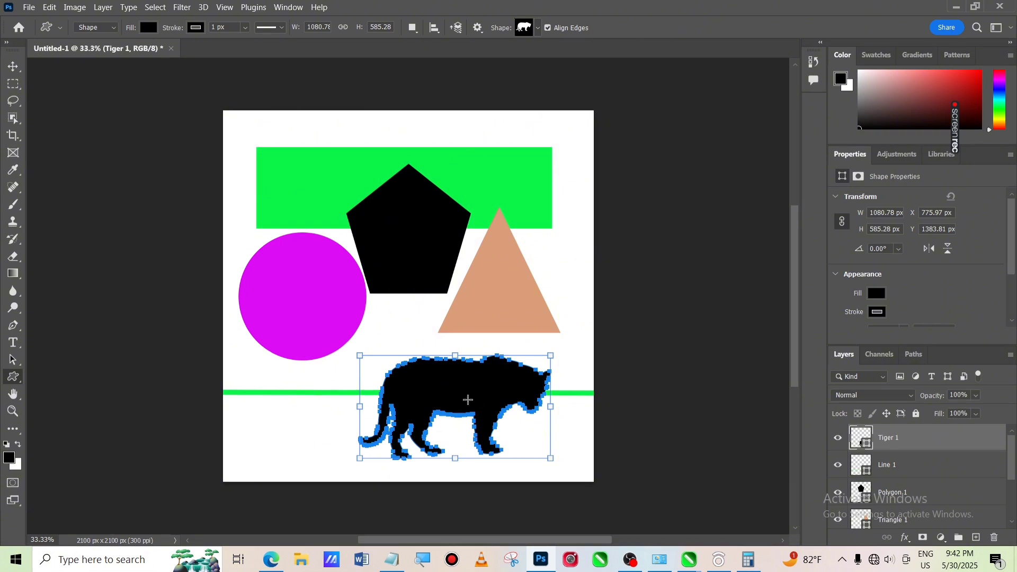
Step: Browse the Wild Animals group of custom shapes and choose a different animal from its first row
{"action": "left_click", "coordinate": [538, 30]}
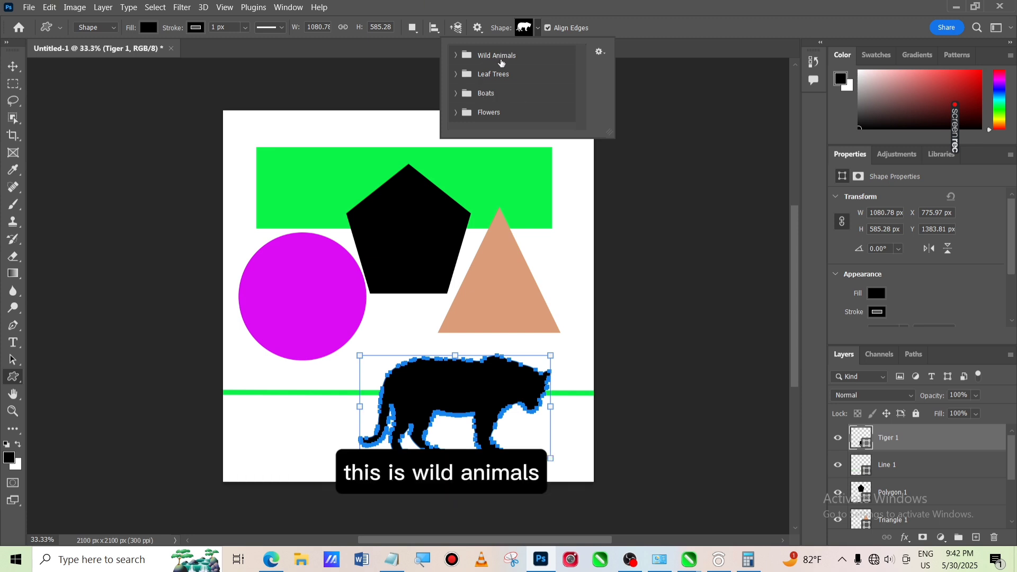
{"action": "left_click", "coordinate": [456, 55]}
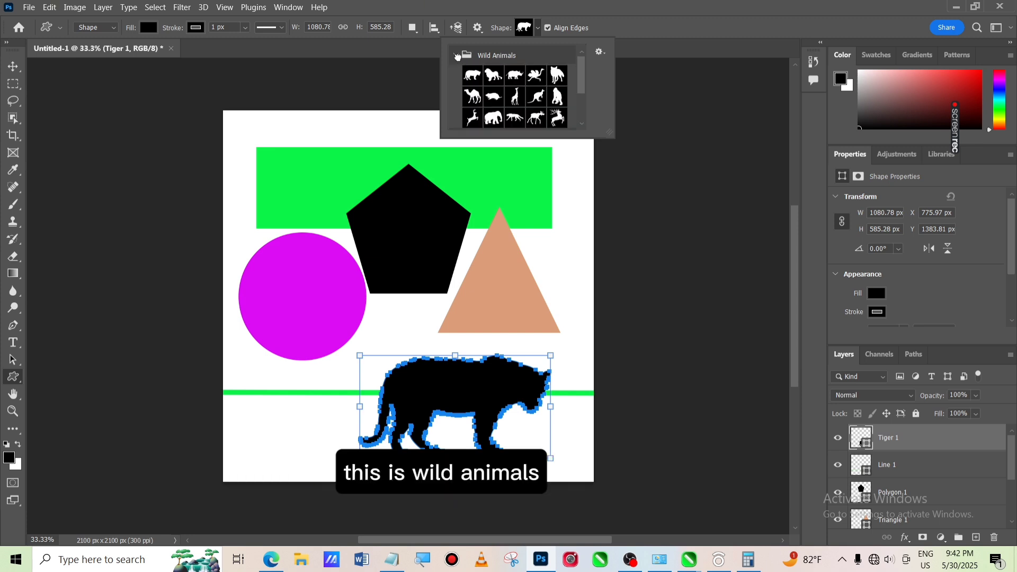
{"action": "left_click", "coordinate": [494, 76]}
{"action": "left_click", "coordinate": [515, 97]}
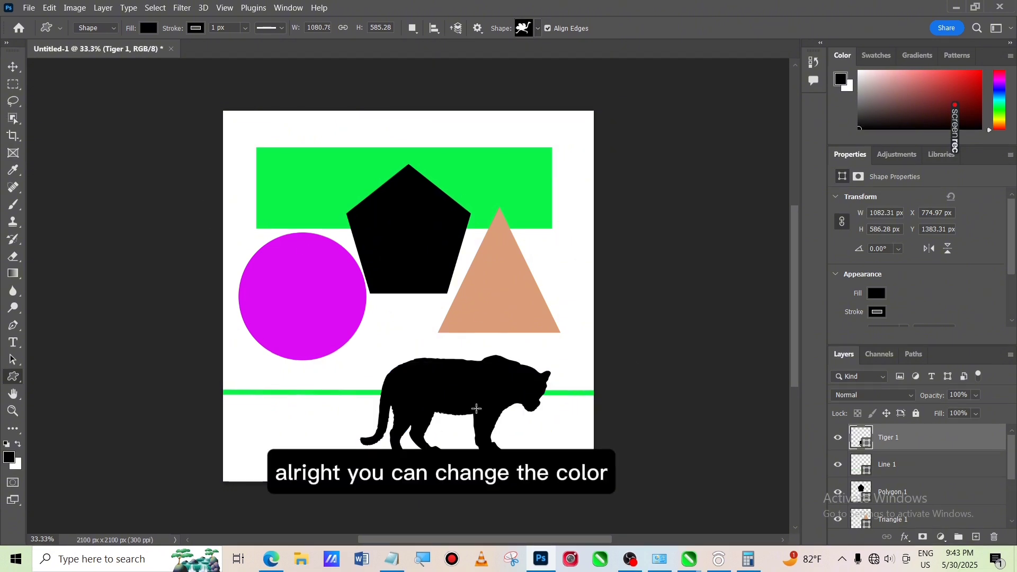
Step: Fill the tiger with the recently used slate blue and move it to about X 509, Y 1302 px
{"action": "left_click", "coordinate": [877, 295]}
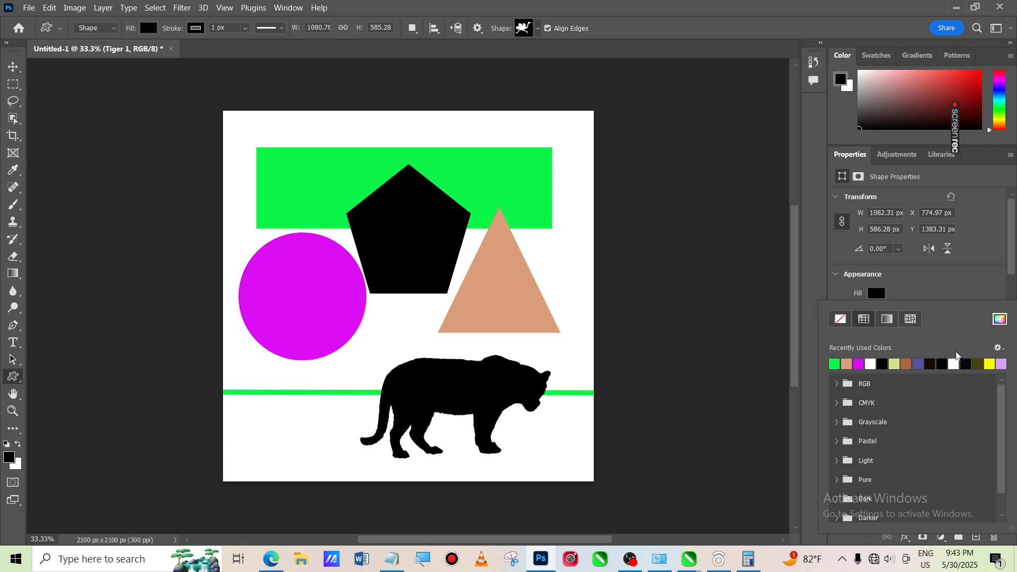
{"action": "left_click", "coordinate": [919, 364]}
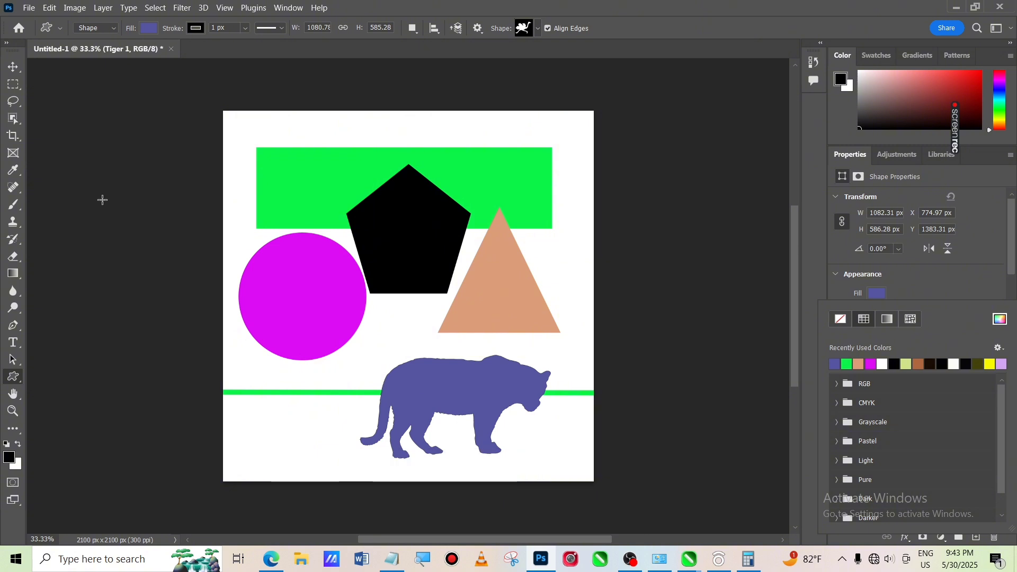
{"action": "left_click", "coordinate": [13, 67]}
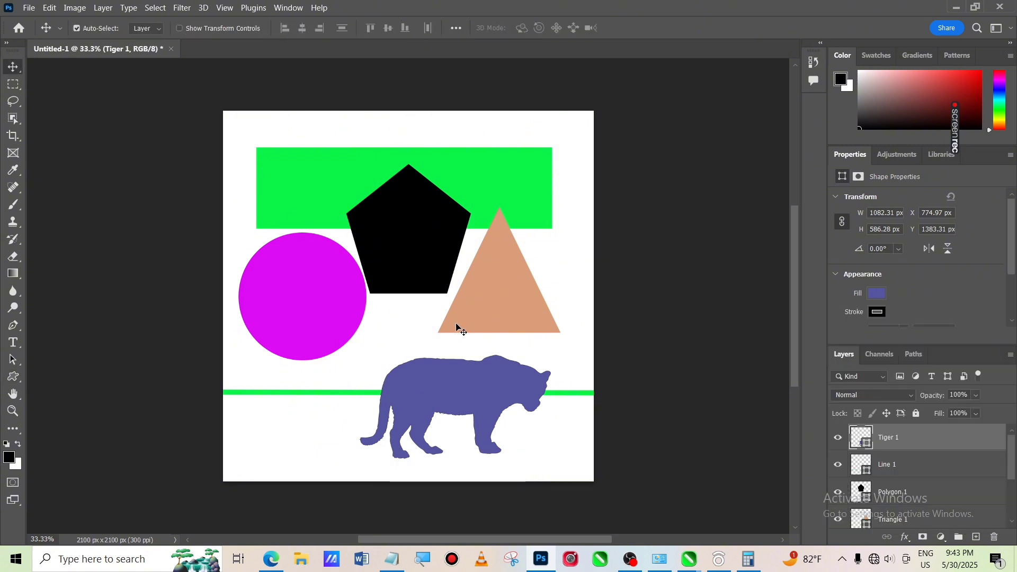
{"action": "left_click_drag", "start_coordinate": [474, 395], "coordinate": [428, 380]}
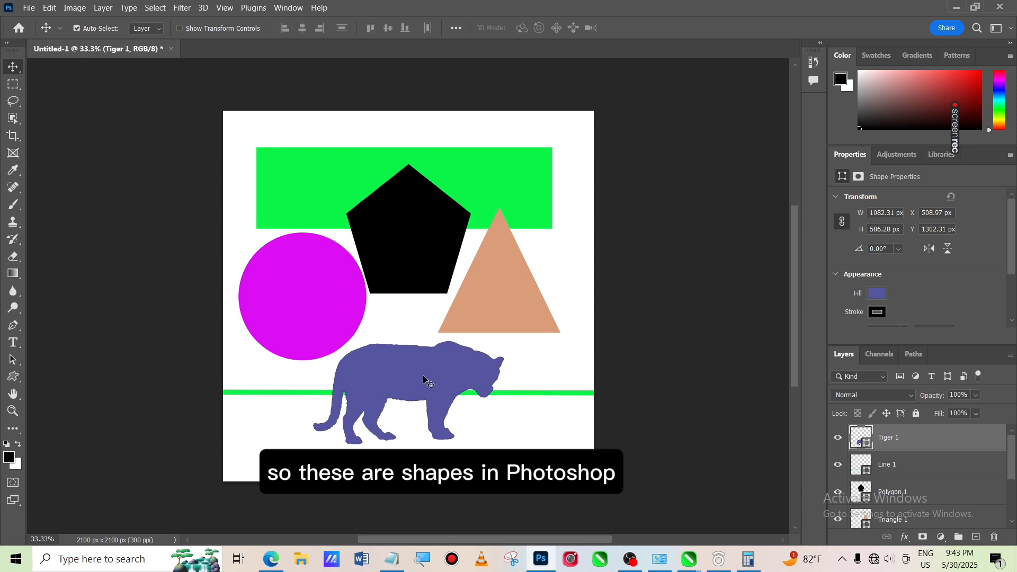